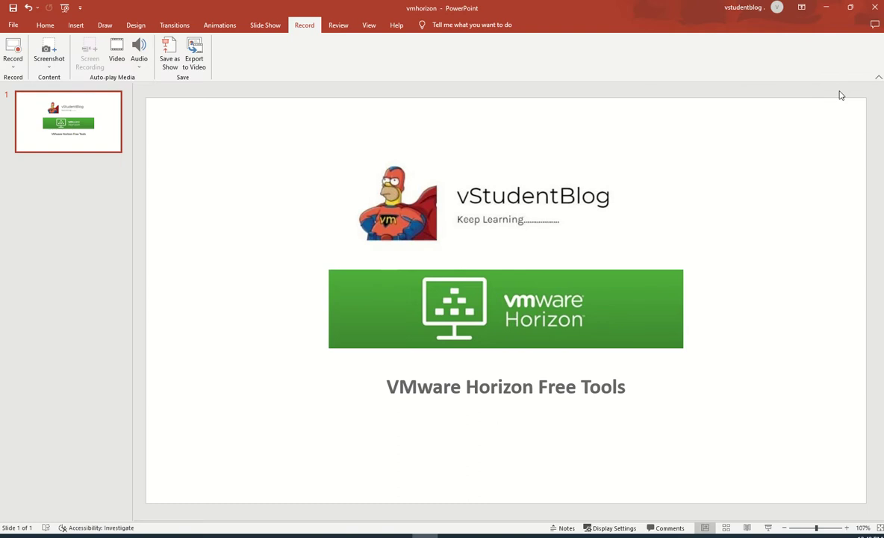
Switch from the presentation to Chrome and look through the VMware Flings home page down to the product categories
left_click(820, 7)
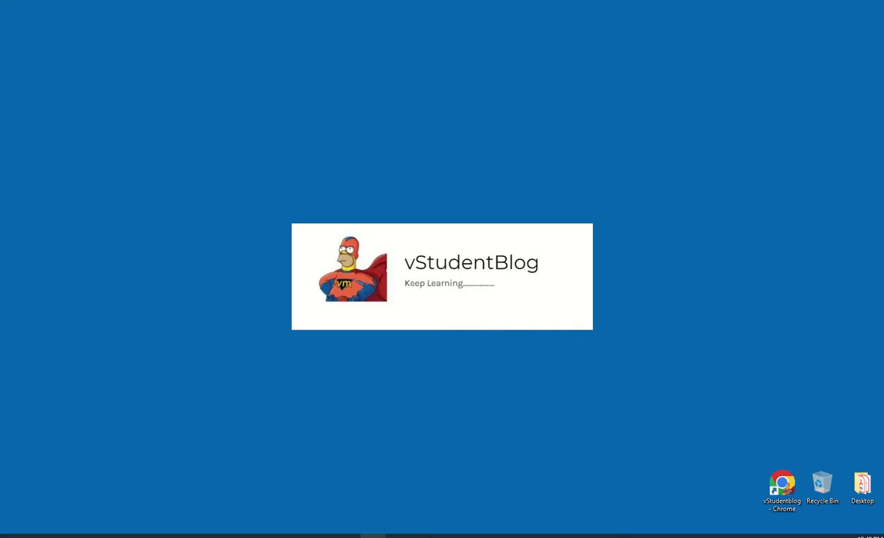
left_click(373, 535)
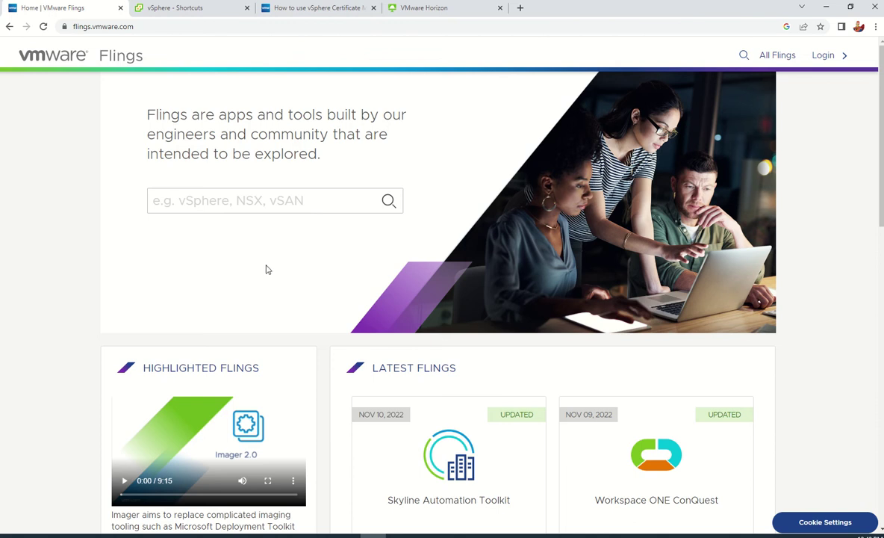
scroll(227, 308, "down", 7)
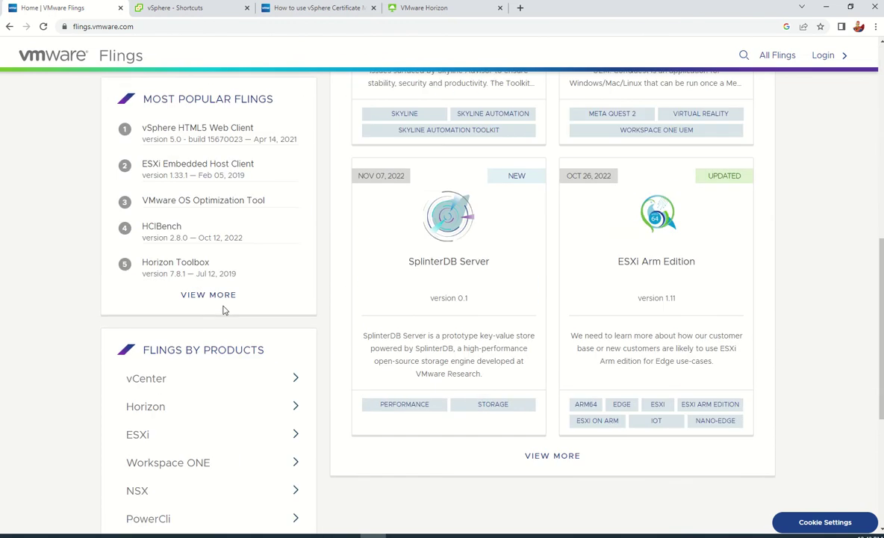
scroll(223, 308, "down", 2)
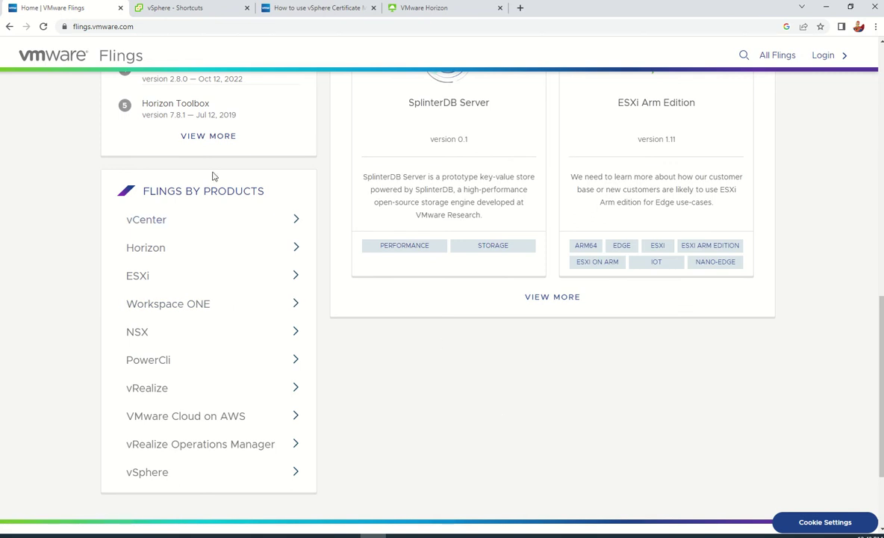
scroll(544, 454, "up", 2)
scroll(166, 238, "down", 3)
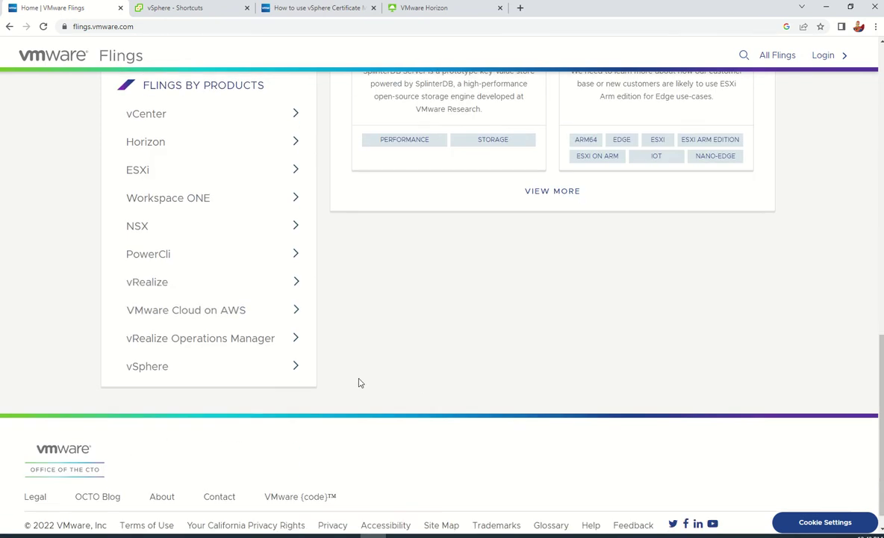
scroll(199, 275, "up", 1)
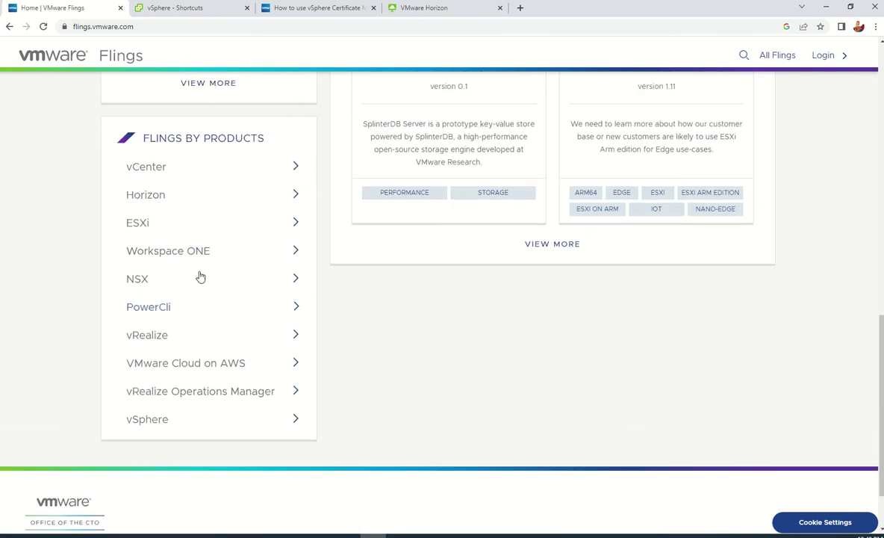
Open the vCenter product category and skim its flings
left_click(158, 173)
scroll(232, 281, "down", 4)
scroll(232, 281, "up", 4)
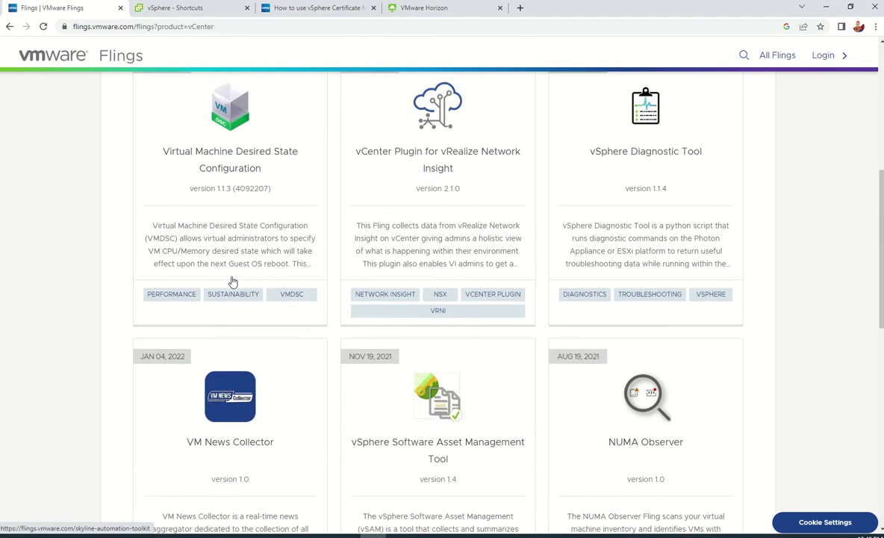
Return to the Flings home page and open the Horizon product category
left_click(60, 68)
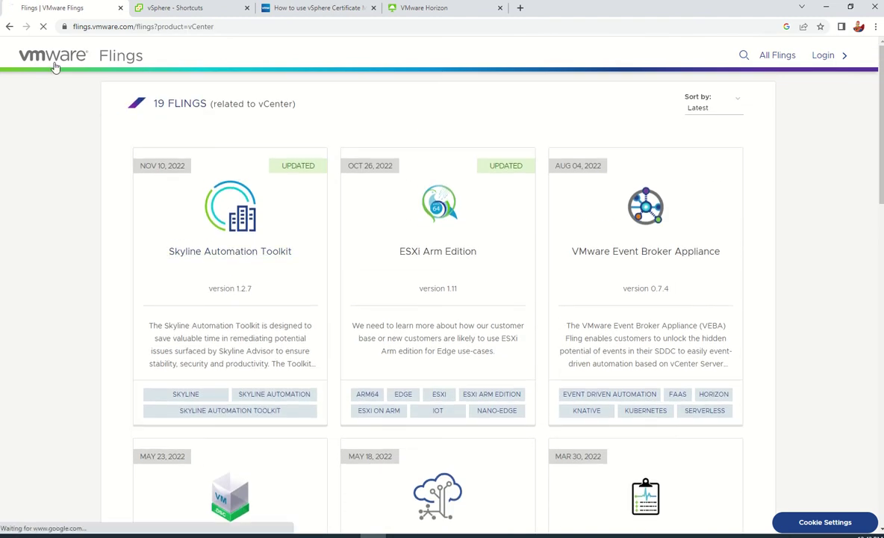
scroll(201, 356, "down", 4)
scroll(202, 356, "down", 4)
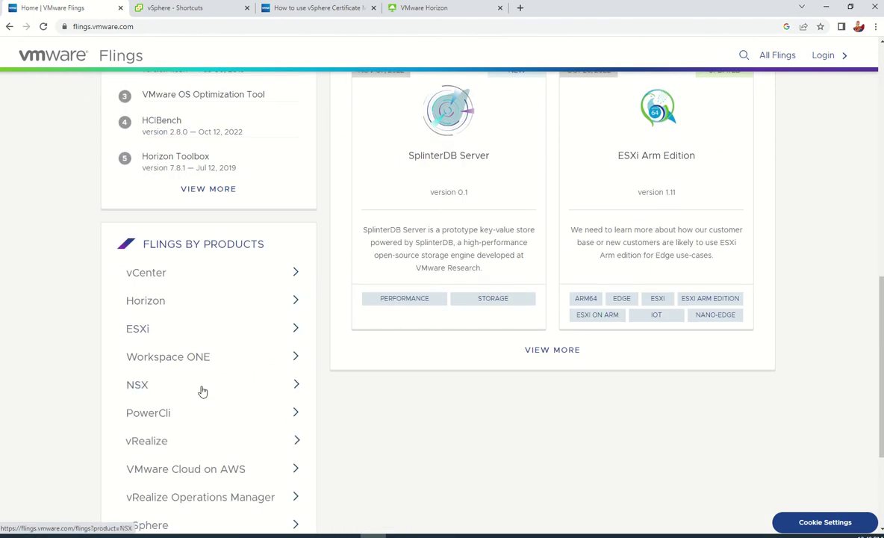
scroll(203, 389, "down", 2)
scroll(257, 268, "up", 1)
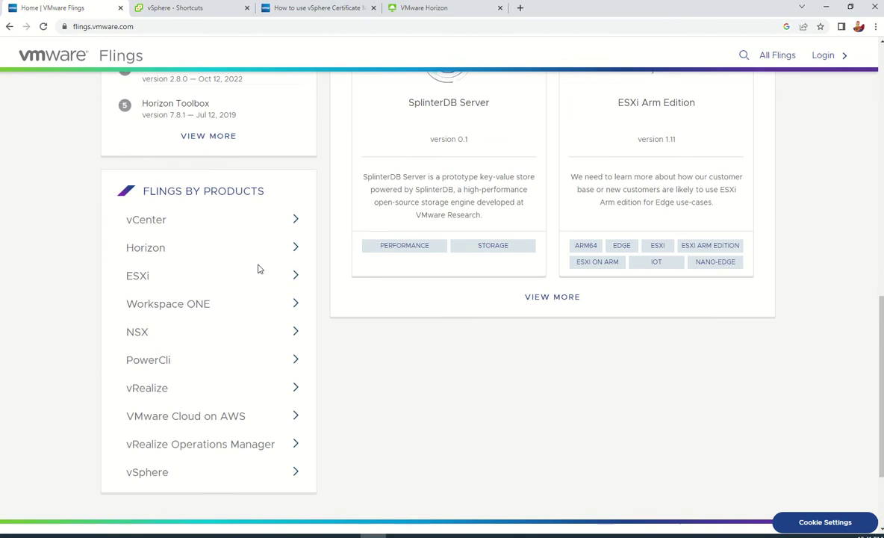
left_click(149, 253)
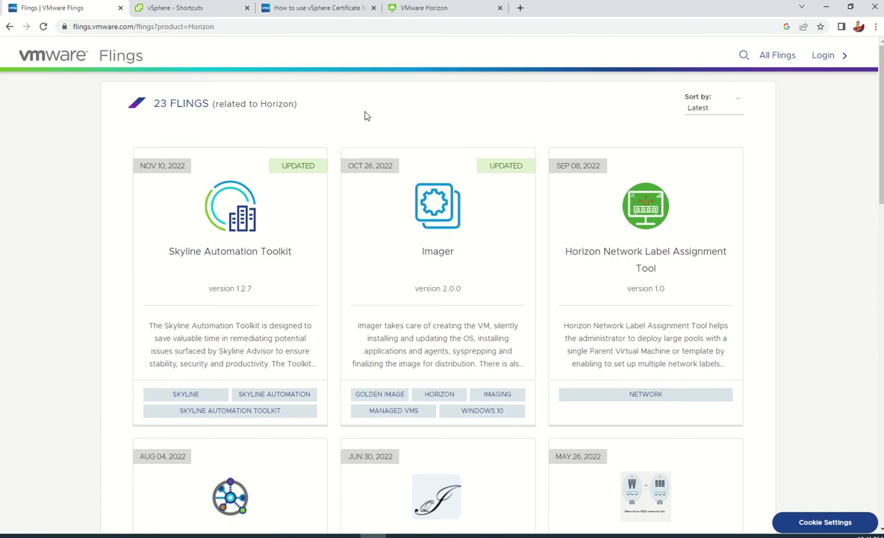
Examine the first page of Horizon flings, from Skyline Automation Toolkit to Horizon Reach
scroll(348, 181, "down", 2)
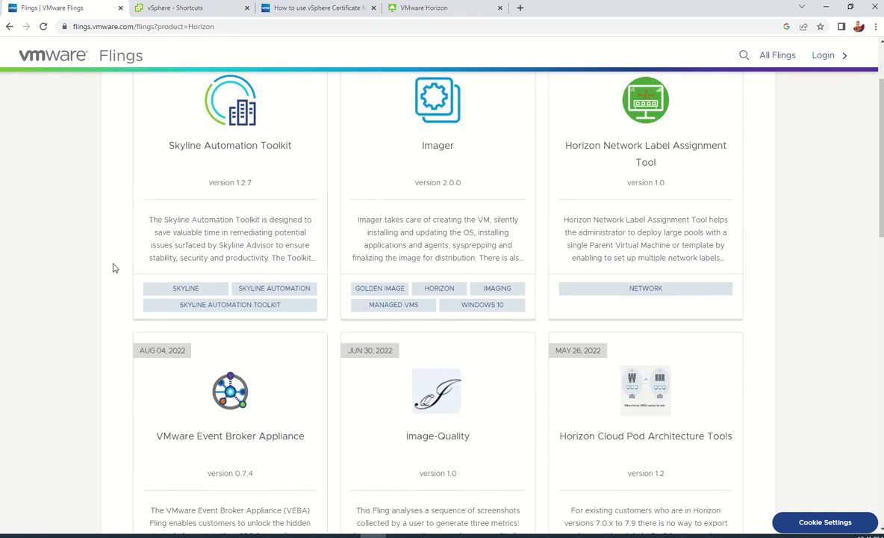
scroll(120, 268, "up", 1)
scroll(332, 302, "down", 3)
scroll(332, 302, "up", 3)
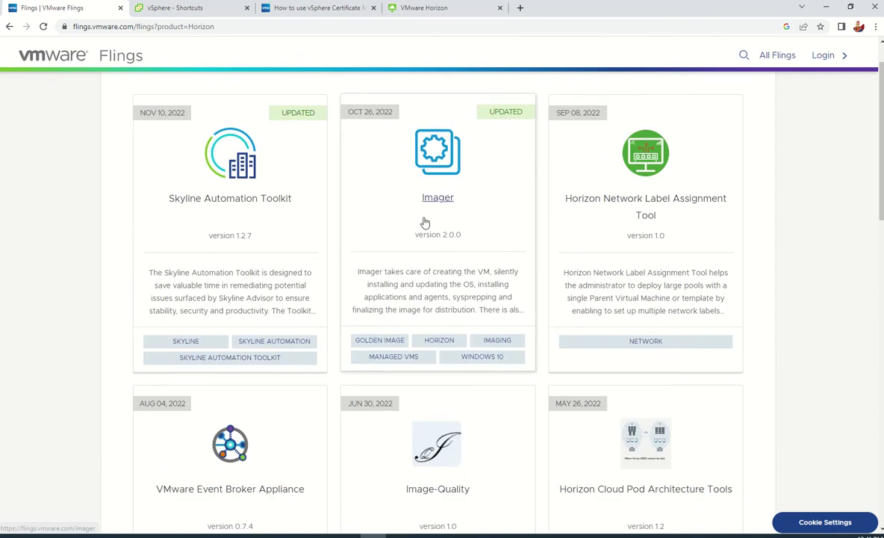
scroll(424, 223, "down", 2)
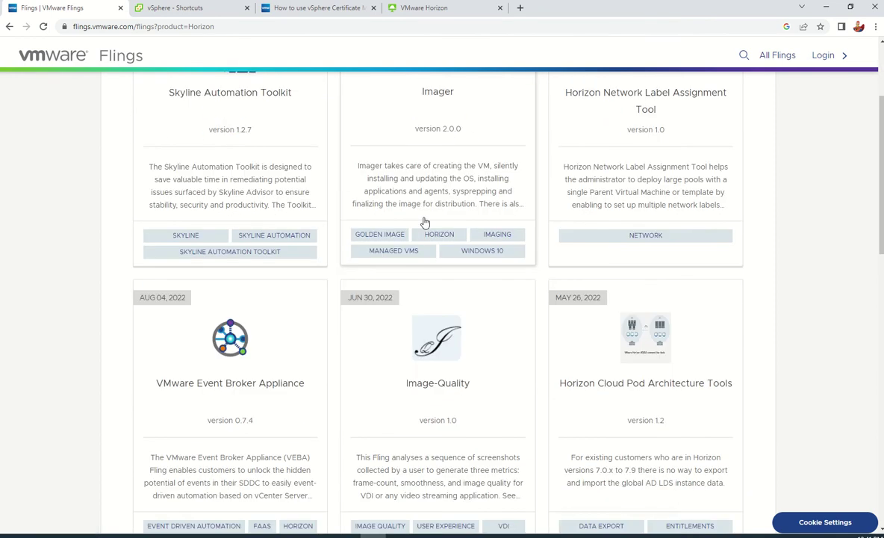
scroll(641, 379, "up", 3)
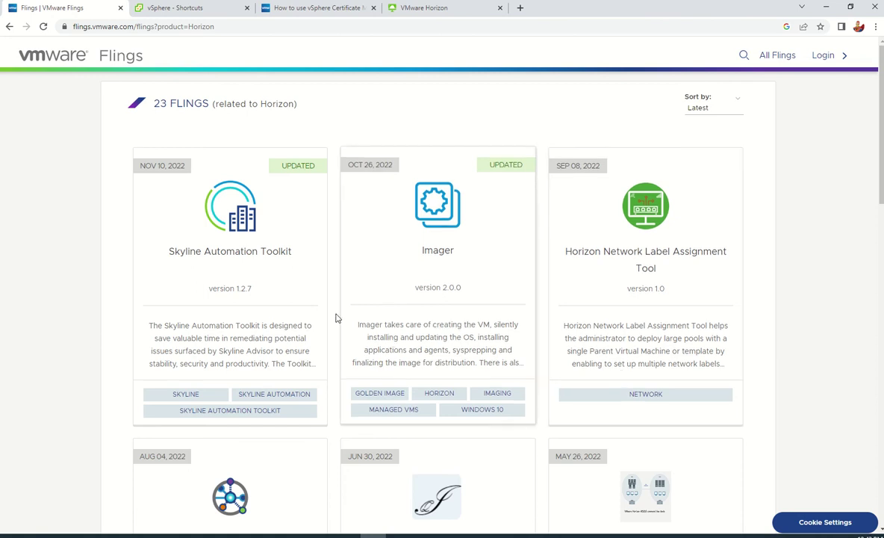
scroll(93, 340, "down", 2)
scroll(662, 241, "down", 2)
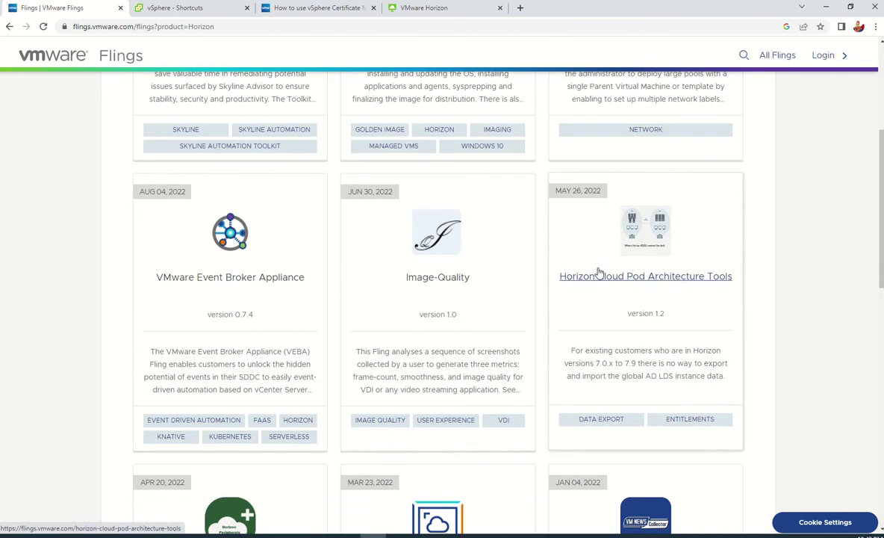
scroll(657, 257, "down", 3)
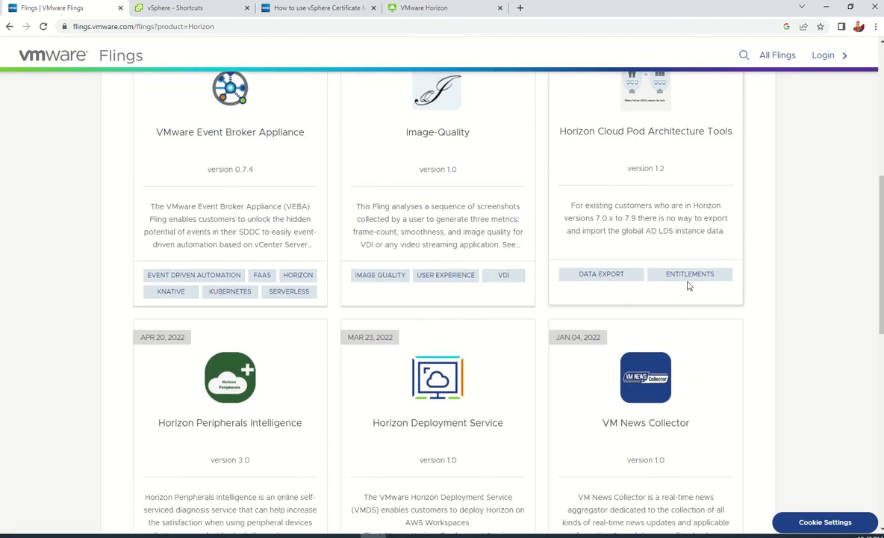
scroll(818, 315, "down", 3)
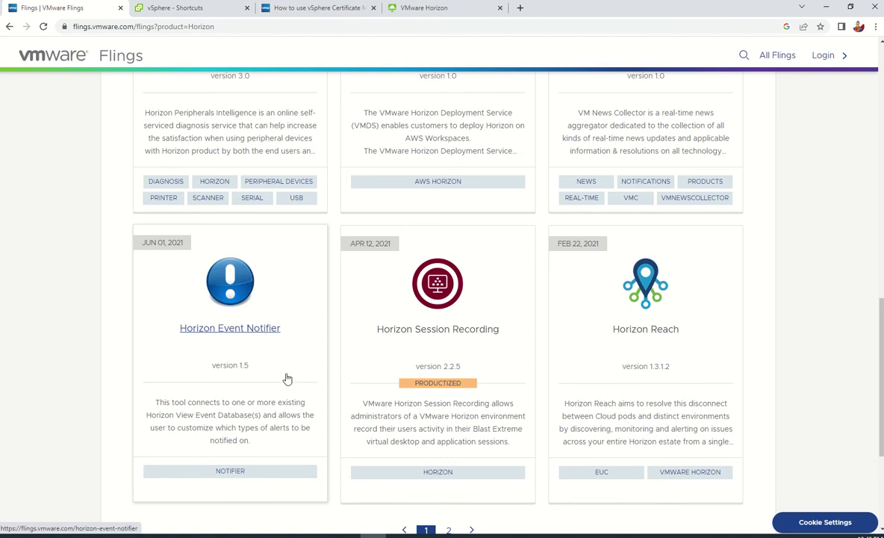
scroll(583, 460, "down", 2)
Open the Horizon Helpdesk Utility from the second page of Horizon flings and try its Technical Preview License agreement checkbox
left_click(448, 372)
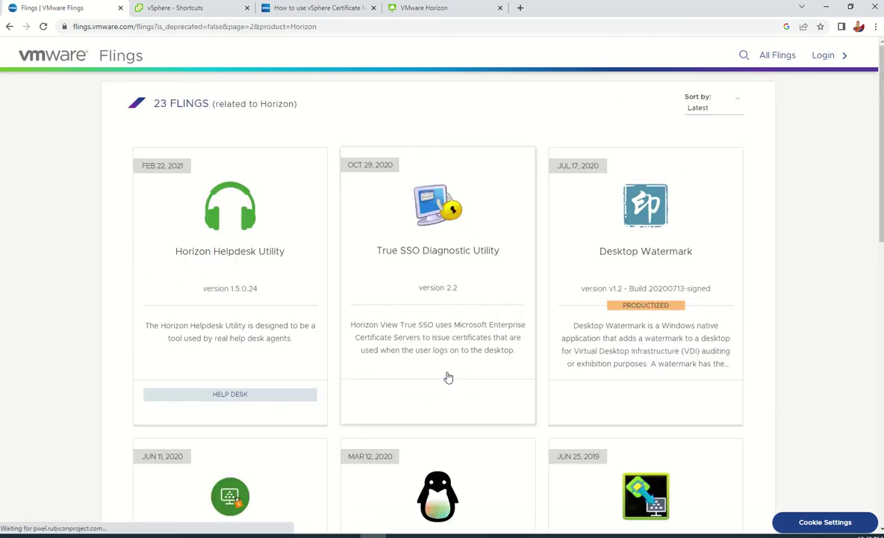
left_click(237, 255)
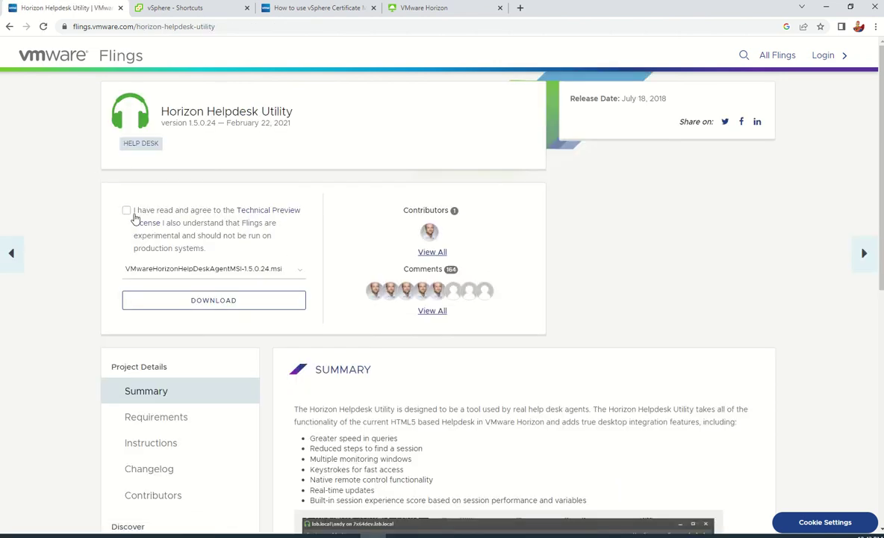
left_click(127, 213)
left_click(127, 211)
Switch to the remote desktop session and locate the VMwareHorizonHelpDeskAgentMSI-1.5.0.24 installer in the download folder, then close the folder
left_click(826, 6)
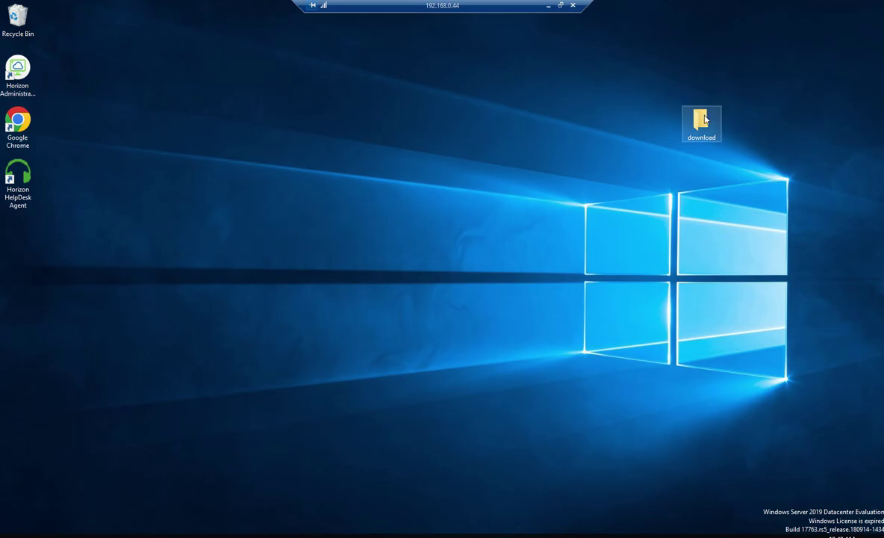
double_click(700, 122)
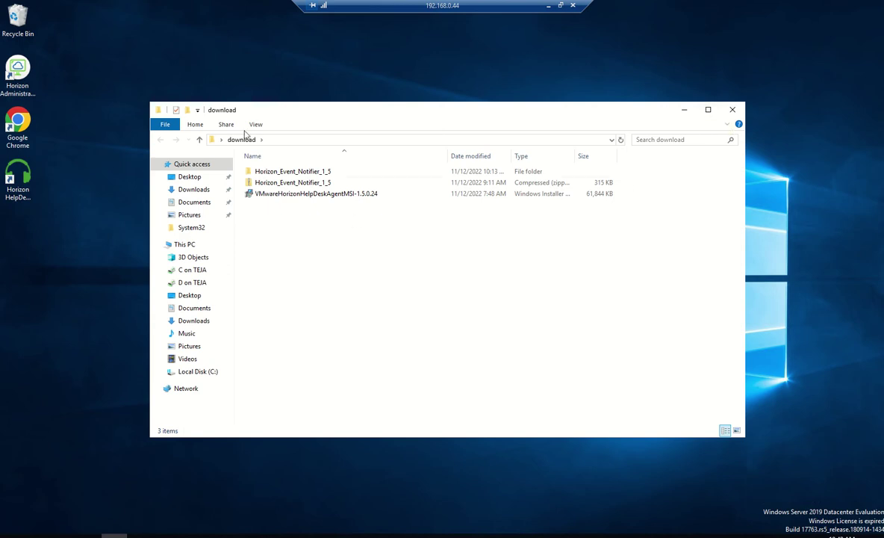
left_click(318, 196)
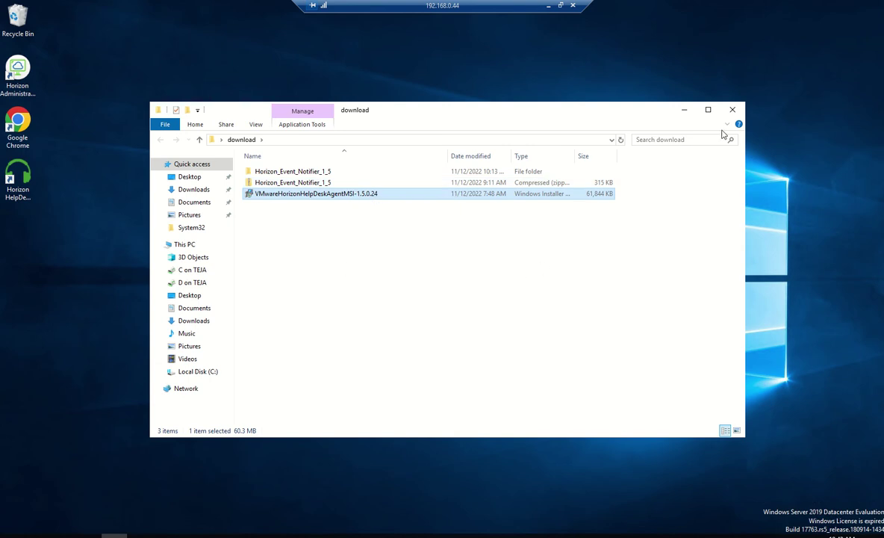
left_click(733, 109)
left_click(18, 179)
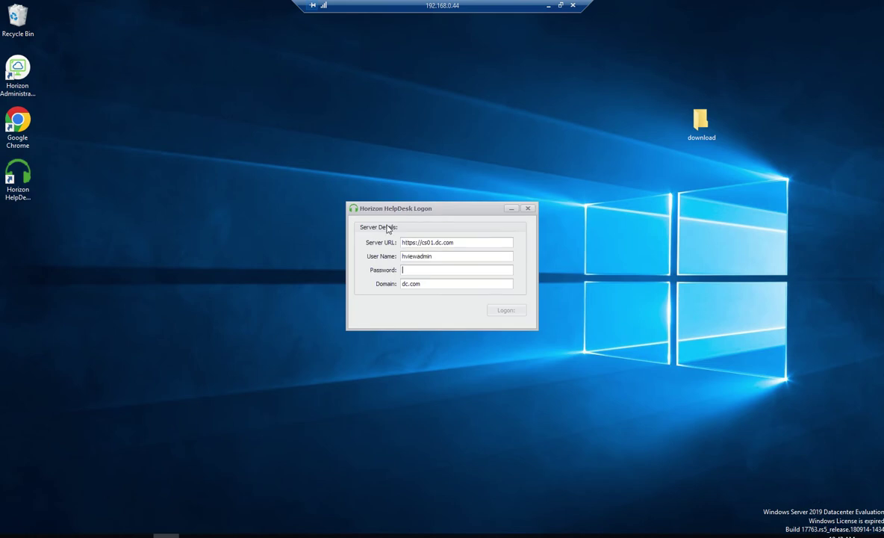
left_click_drag(395, 208, 356, 115)
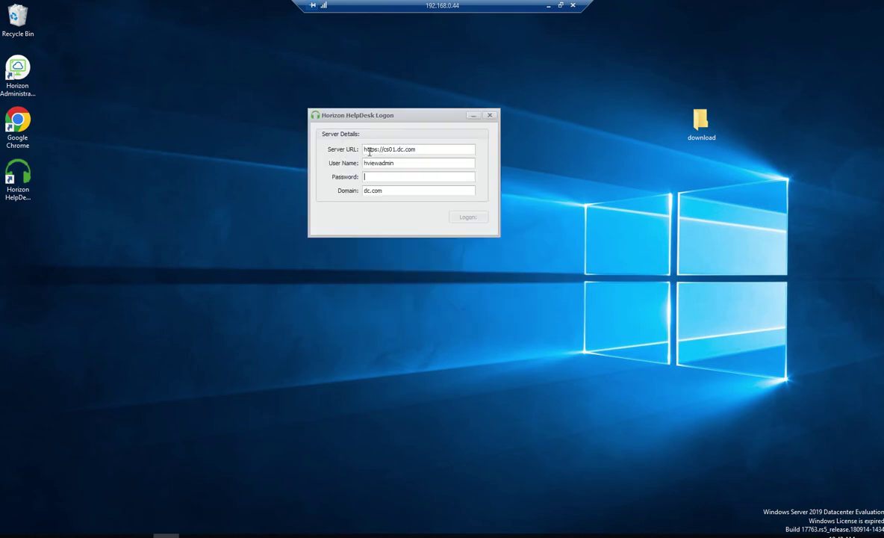
left_click_drag(432, 150, 338, 148)
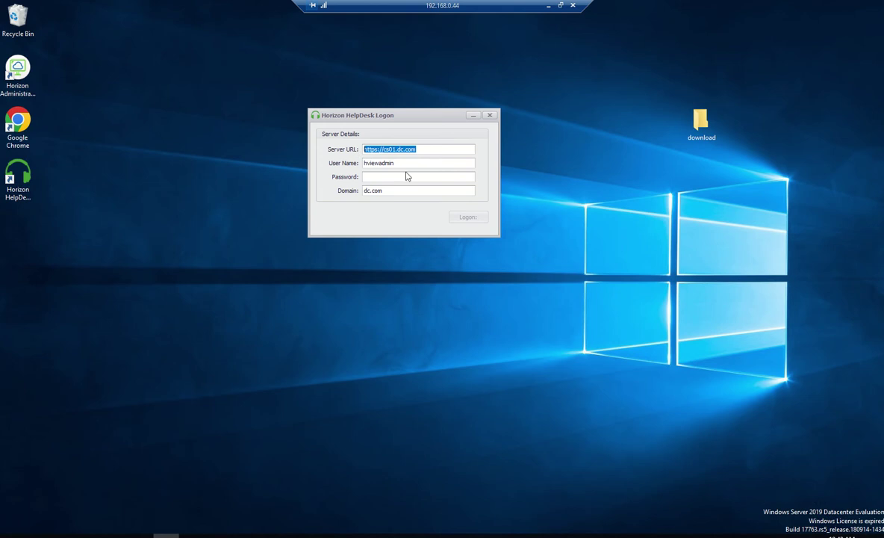
double_click(374, 162)
left_click(371, 177)
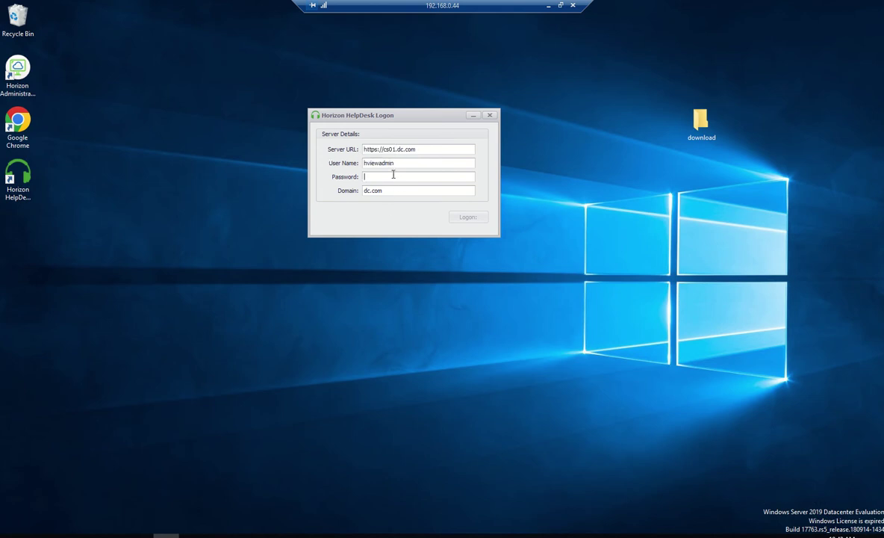
type("•••••••••")
key("Tab")
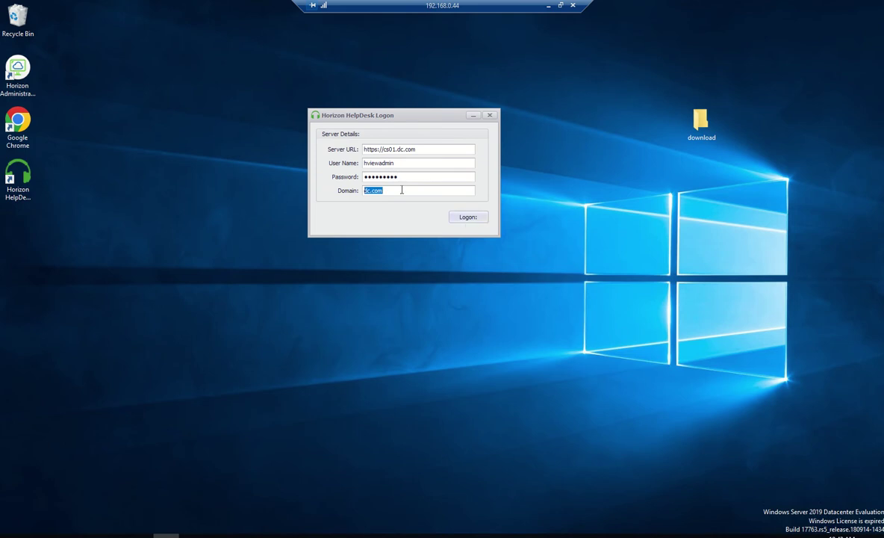
left_click(468, 218)
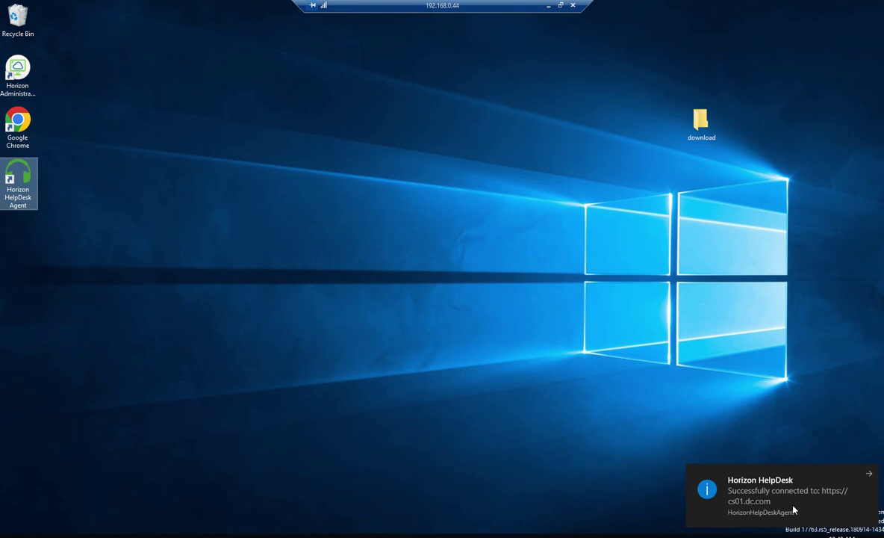
Open the Horizon Environment Overview from the running HelpDesk agent and maximize its window
left_click(793, 509)
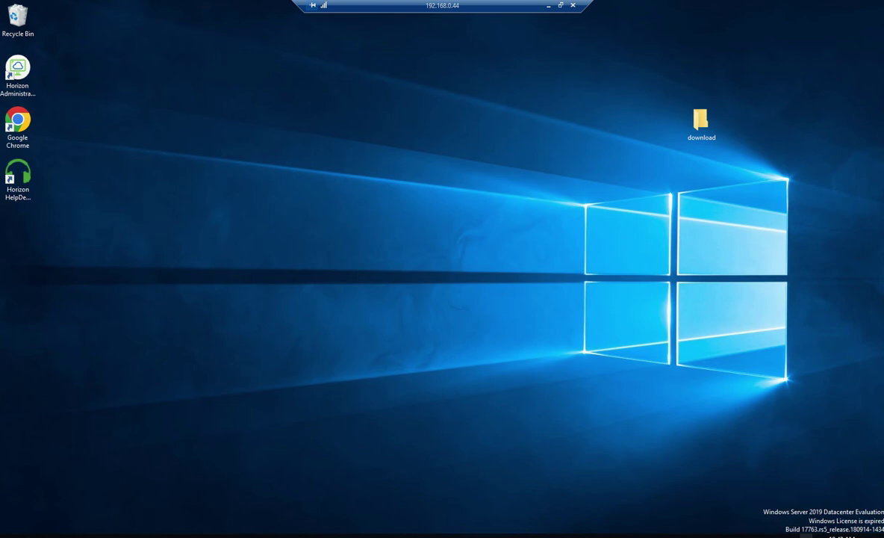
left_click(793, 535)
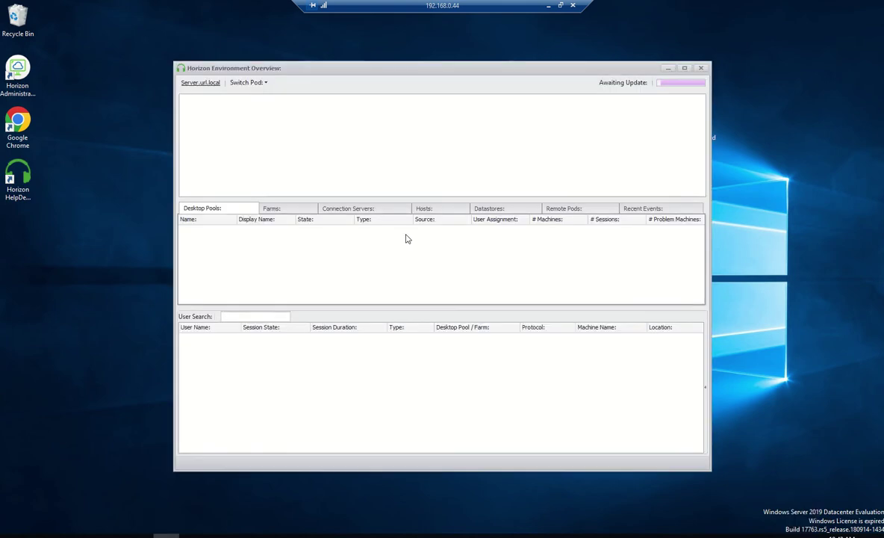
left_click(685, 69)
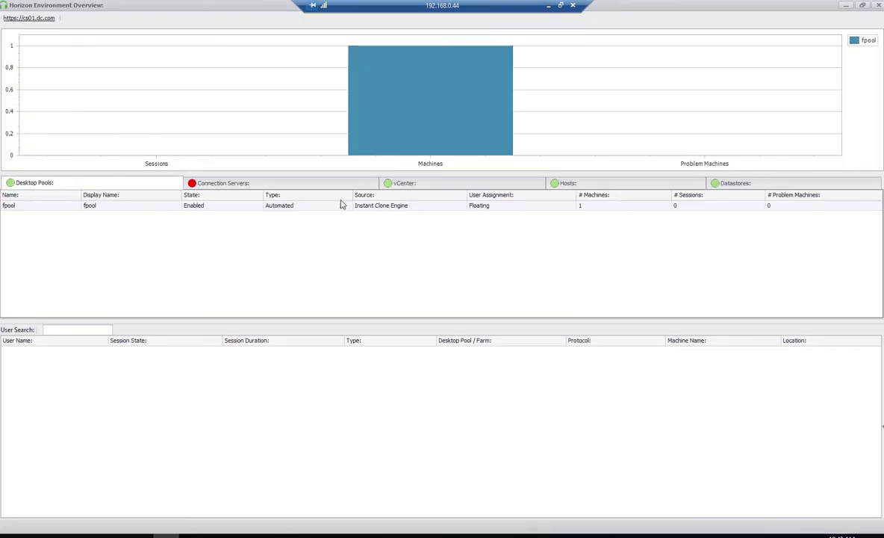
Check the Connection Servers information in the environment overview and return to the Desktop Pools list
mouse_move(450, 87)
left_click(243, 182)
left_click(145, 182)
Minimize the Horizon Environment Overview and reopen it from the HelpDesk agent running in the background
left_click(846, 5)
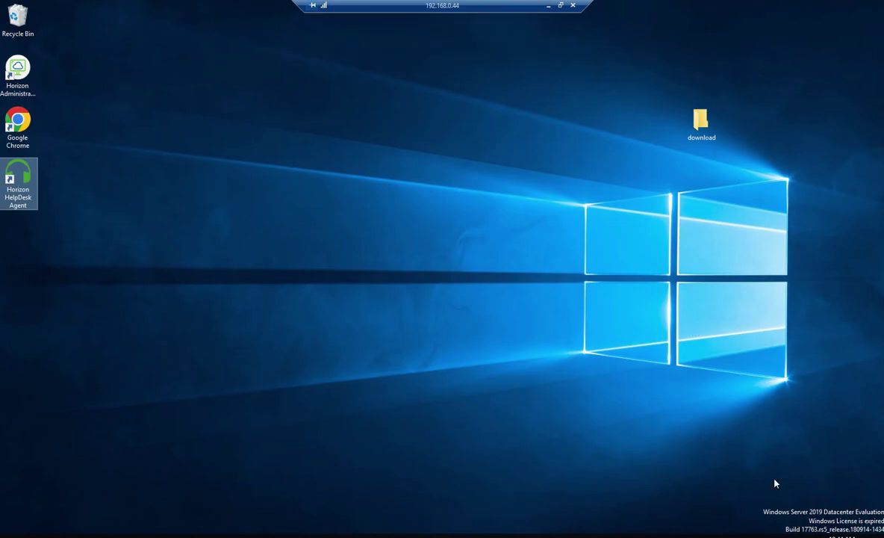
left_click(793, 537)
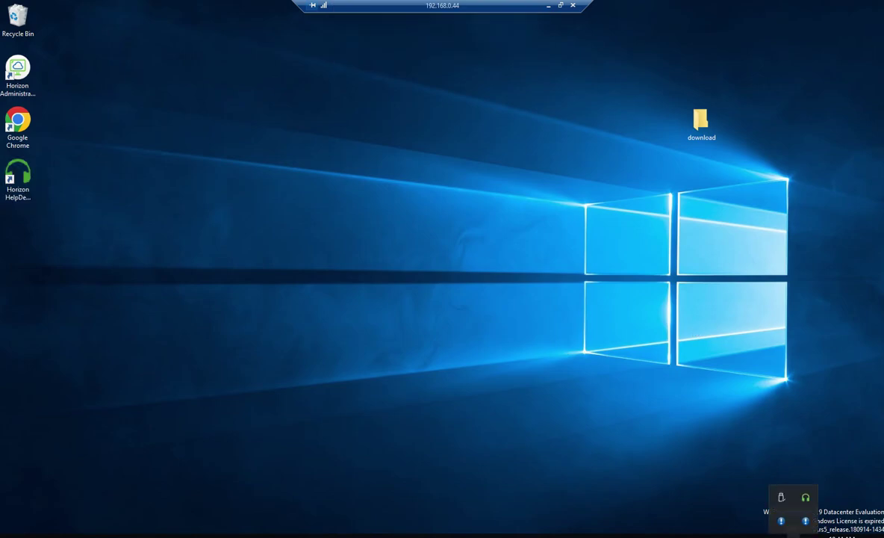
left_click(806, 498)
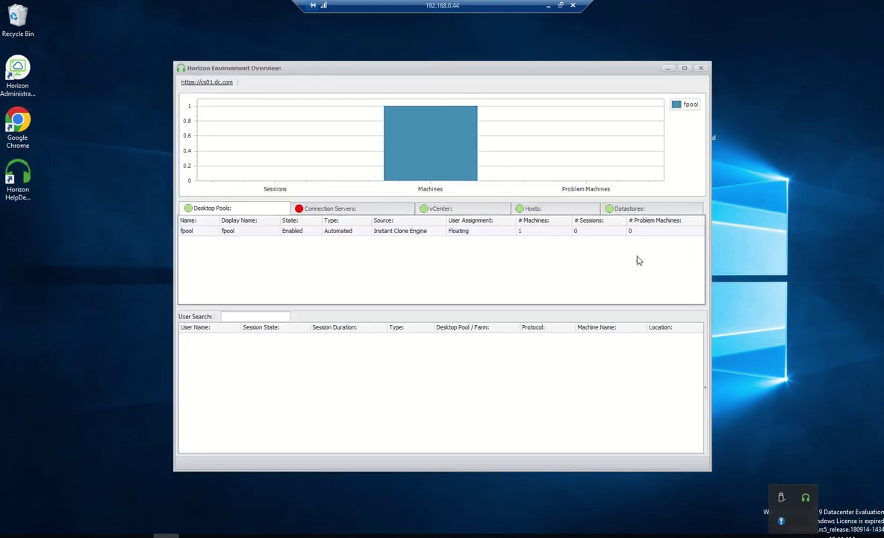
Maximize the Horizon Environment Overview window, then minimize the remote desktop session
left_click(684, 68)
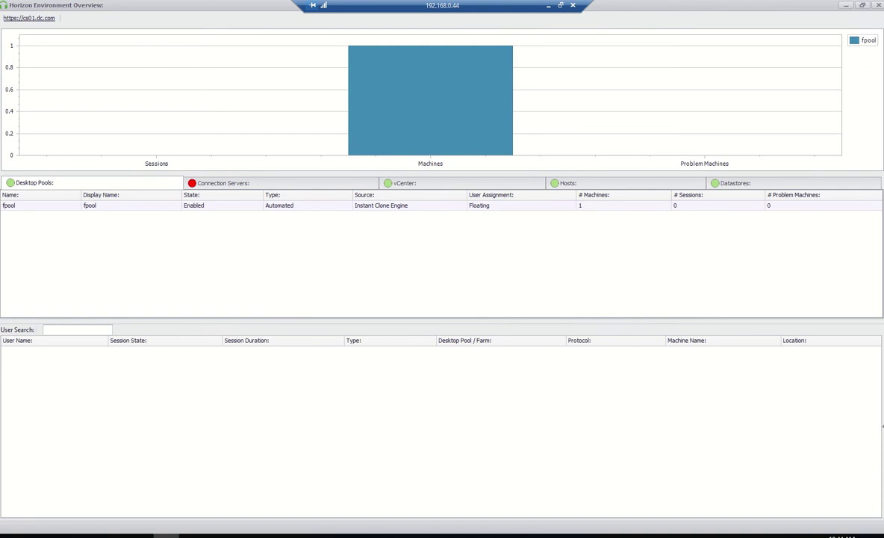
left_click(548, 6)
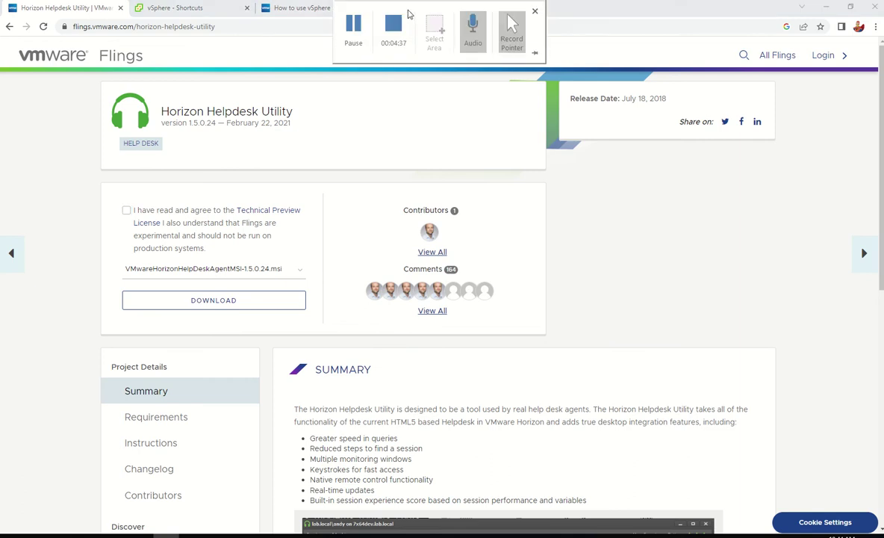
left_click(423, 8)
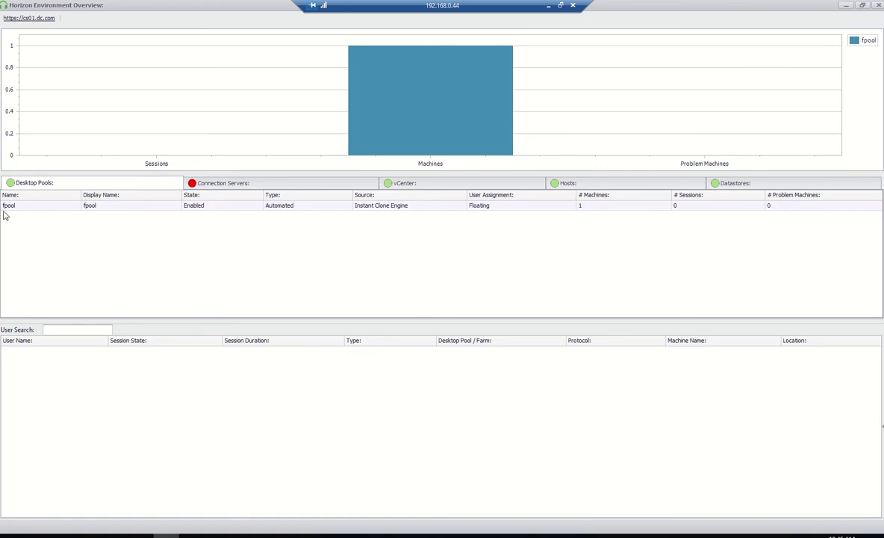
Review the Connection Servers, vCenter, Hosts and Datastores information in the environment overview and return to the Desktop Pools list
left_click(244, 184)
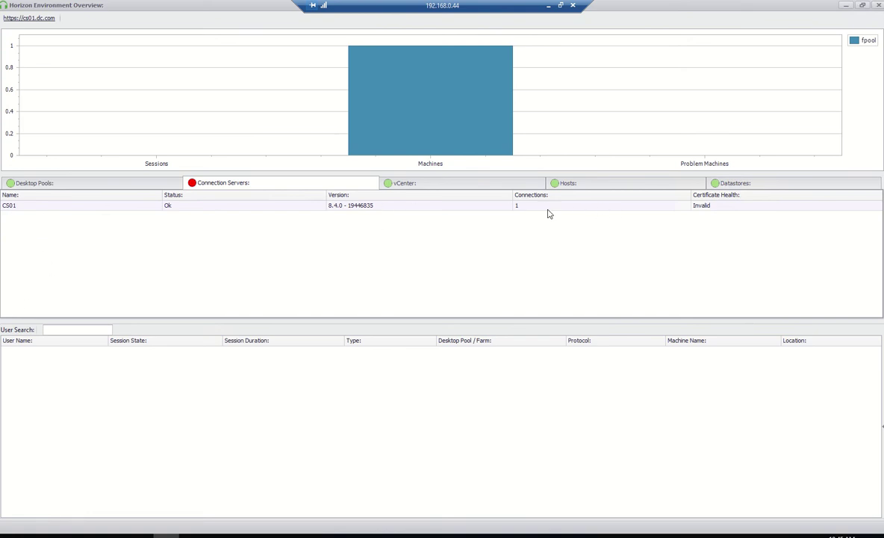
left_click(423, 186)
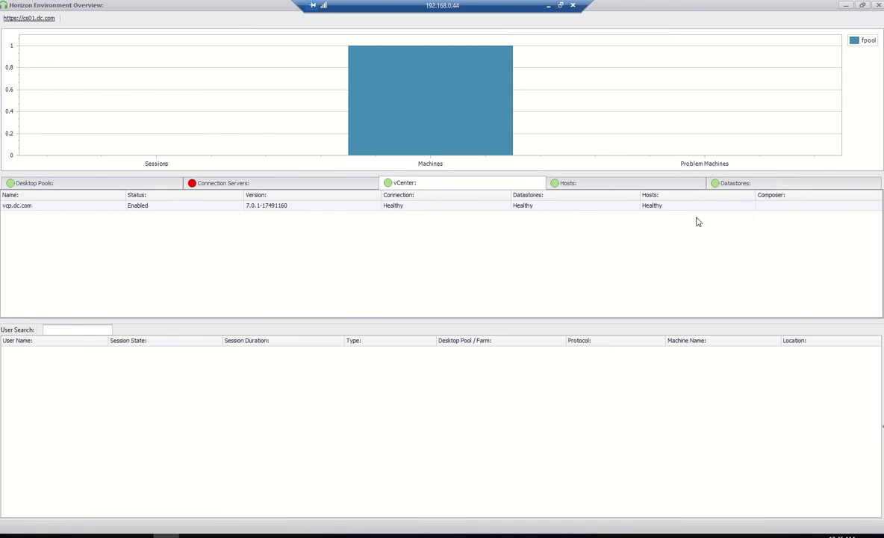
left_click(581, 187)
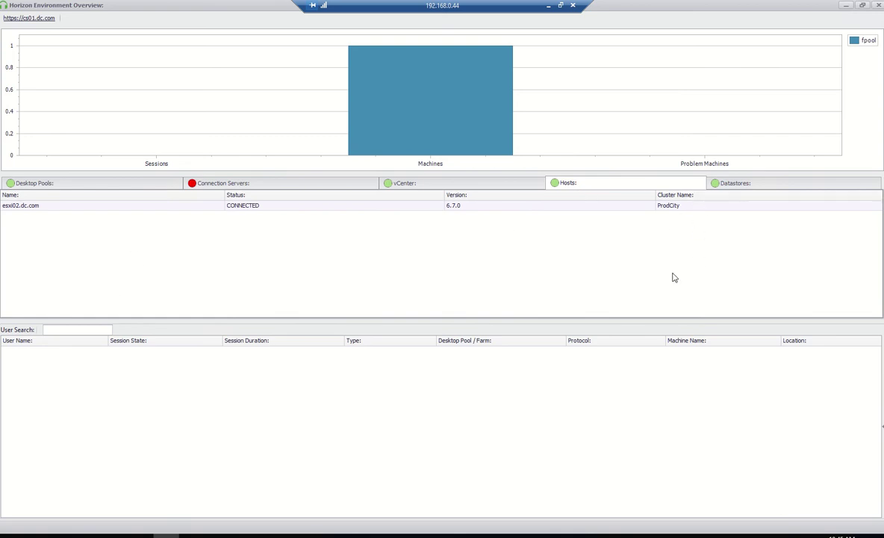
left_click(744, 187)
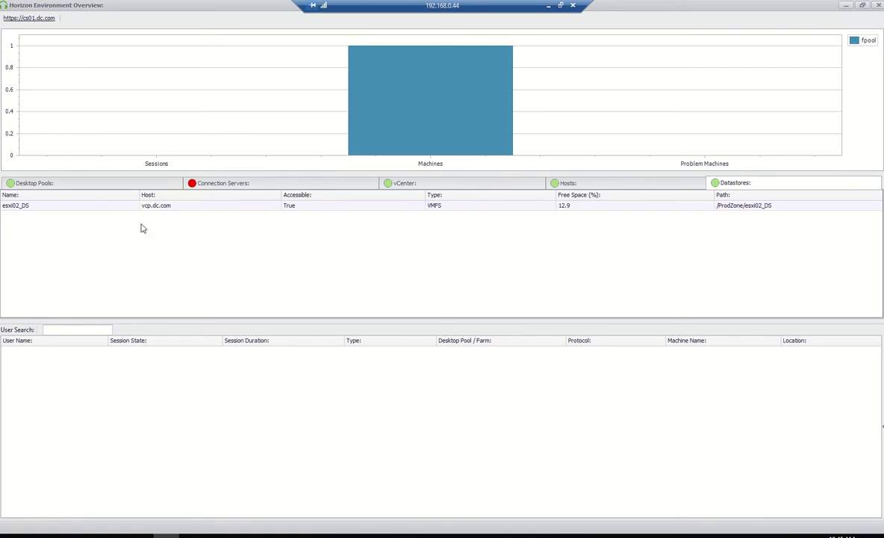
left_click(75, 183)
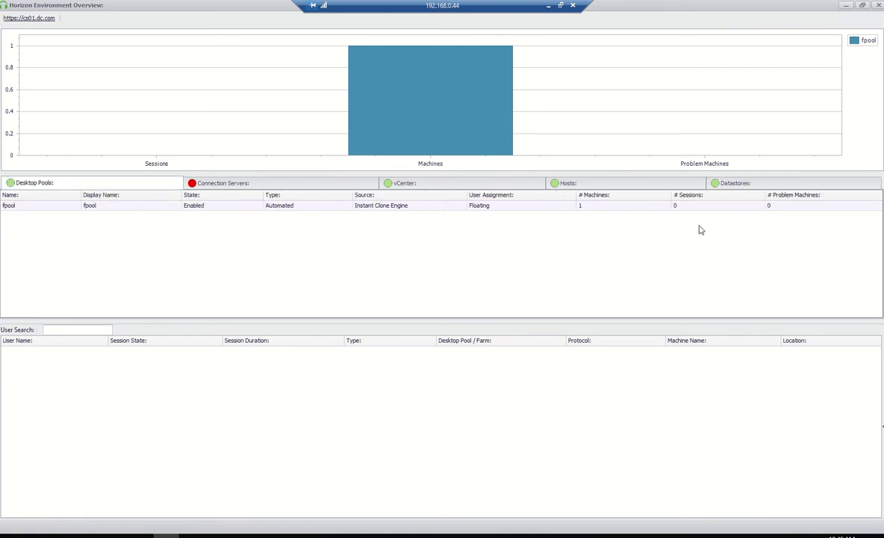
Minimize the Horizon admin console, switch to the virtual desktop in the VMware Horizon web client and refresh its desktop
key("alt+Tab")
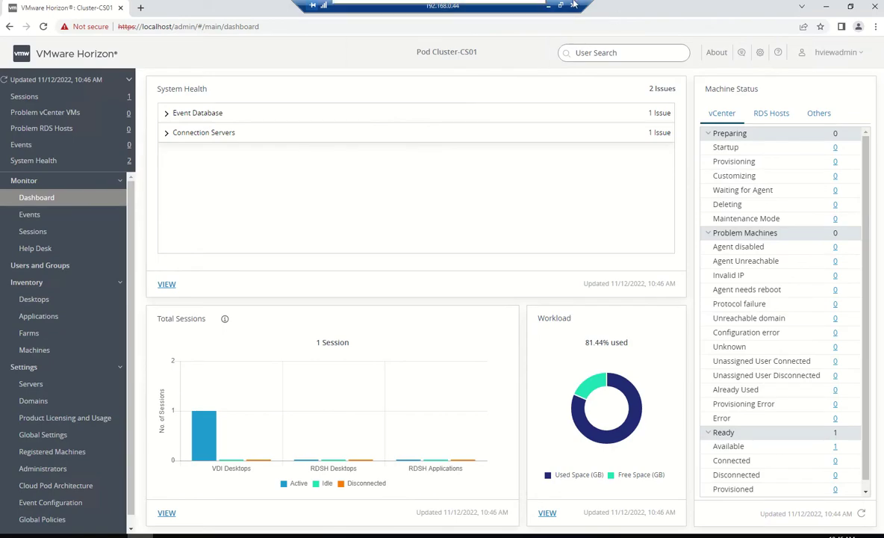
left_click(829, 6)
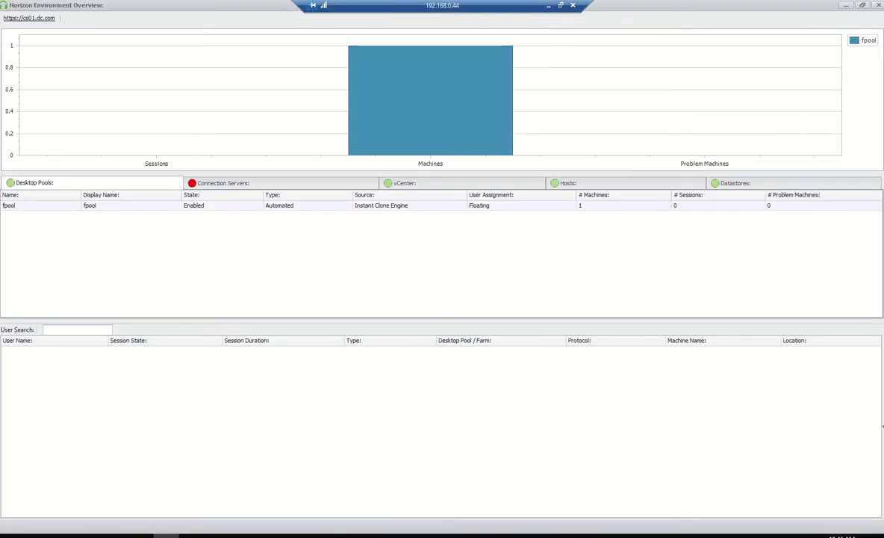
key("alt+Tab")
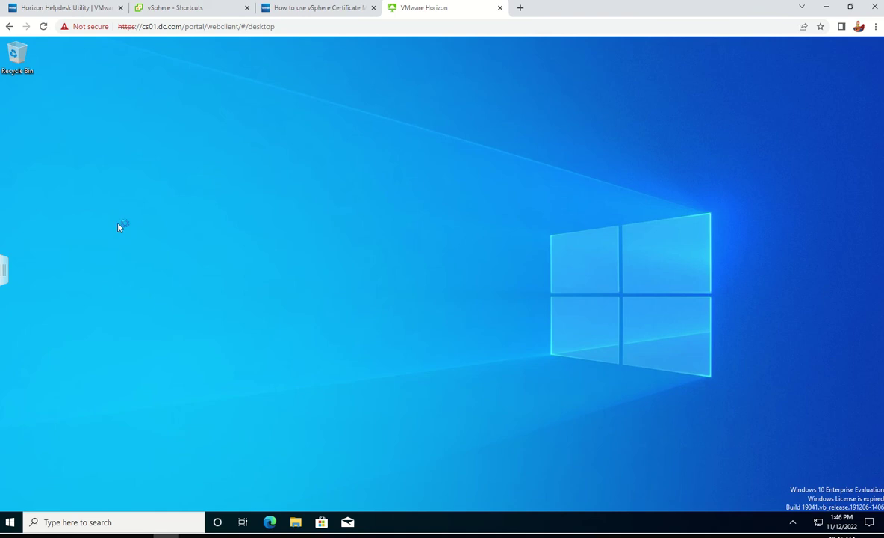
right_click(170, 198)
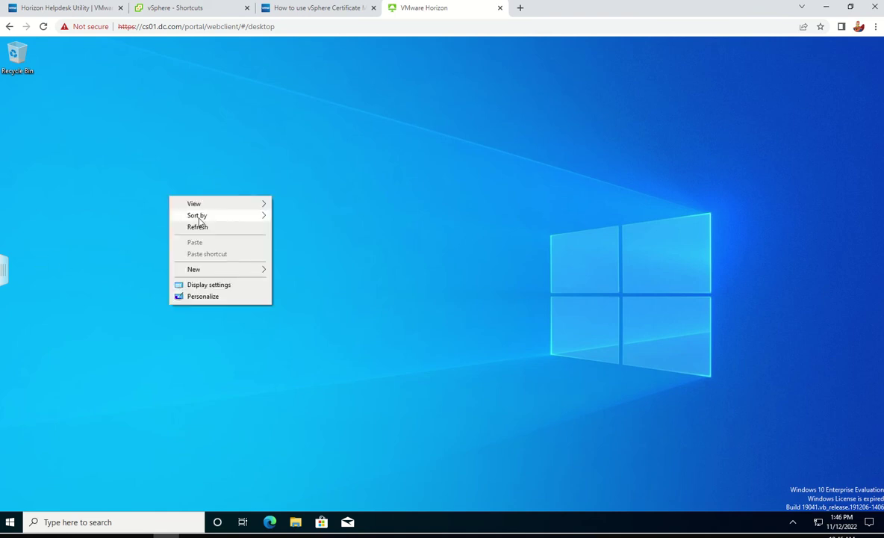
left_click(206, 227)
Launch Calculator on the virtual desktop and return to the Horizon Environment Overview
left_click(7, 522)
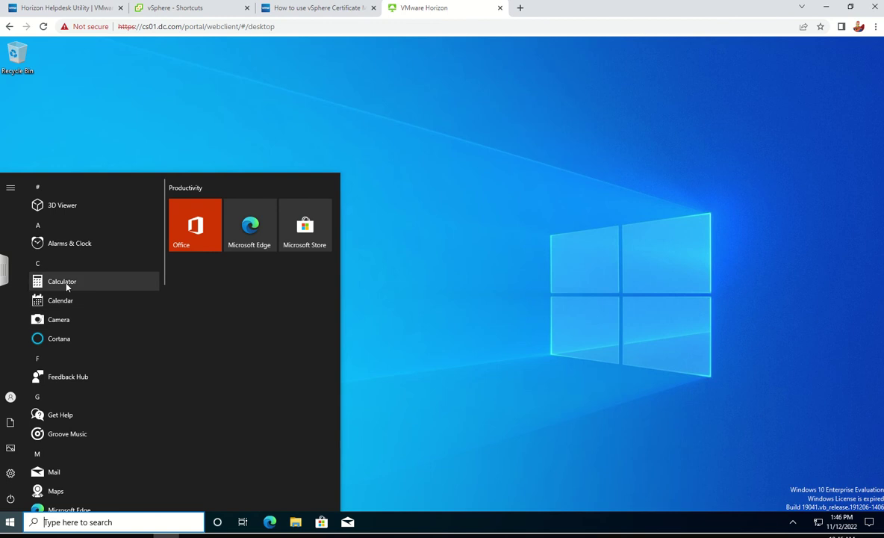
left_click(65, 283)
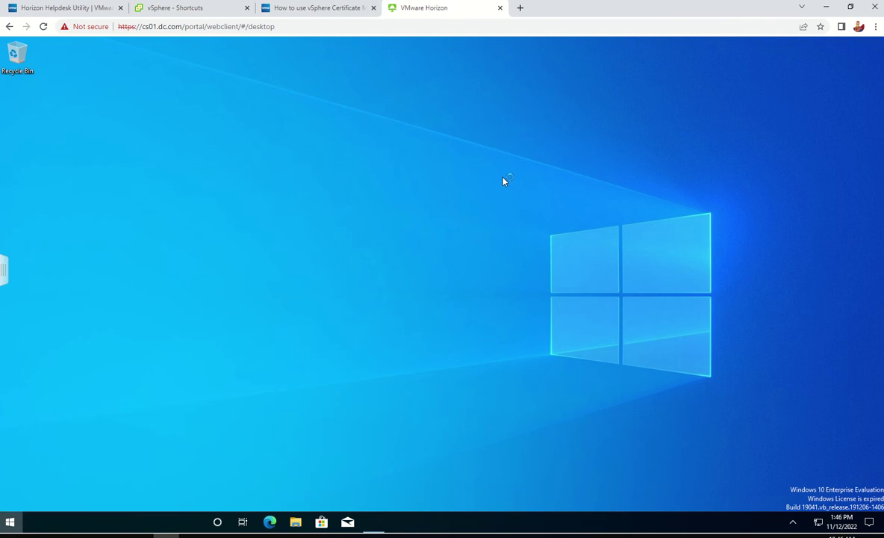
left_click(826, 6)
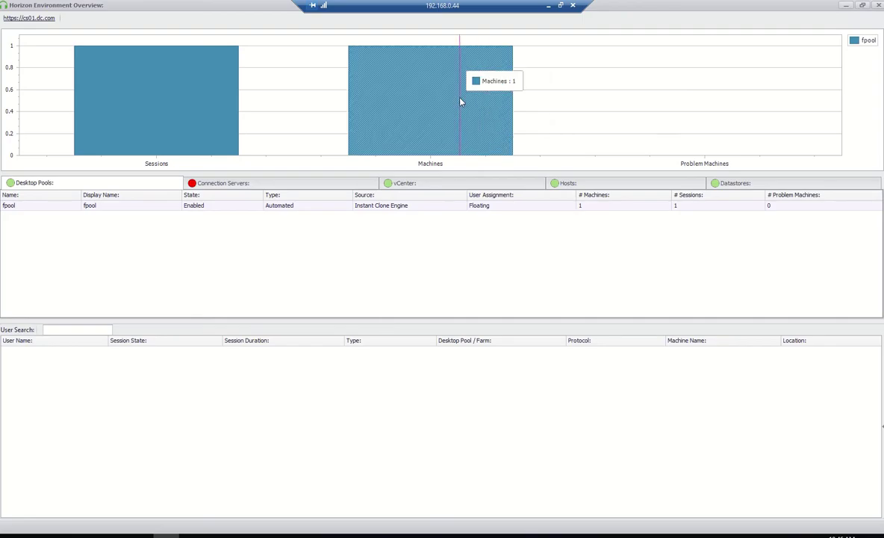
Check the Sessions bar in the overview chart, open the fpool desktop pool details and select the vm-1-fpool machine
mouse_move(164, 129)
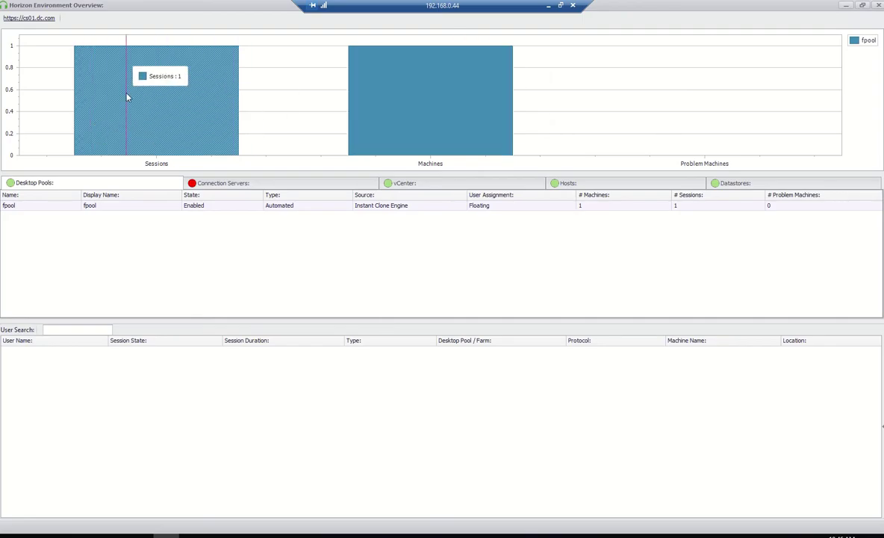
left_click(27, 209)
double_click(28, 212)
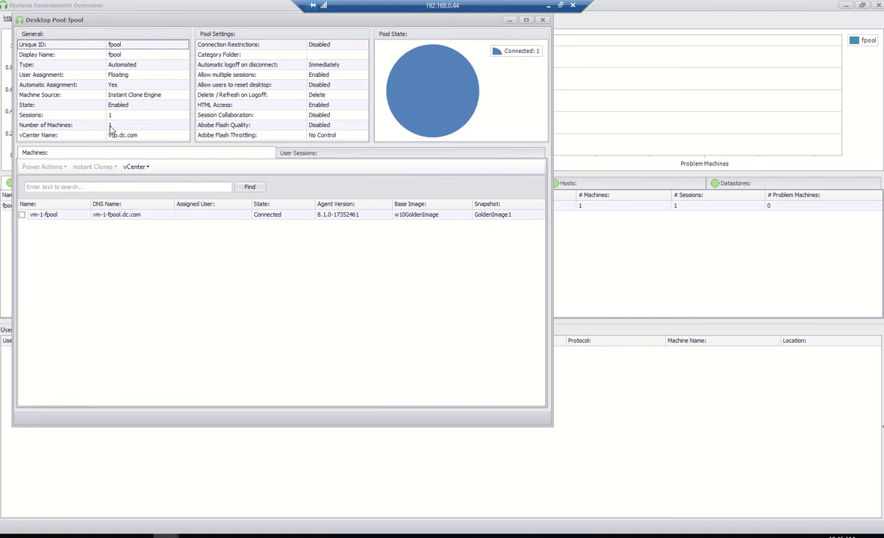
left_click(63, 217)
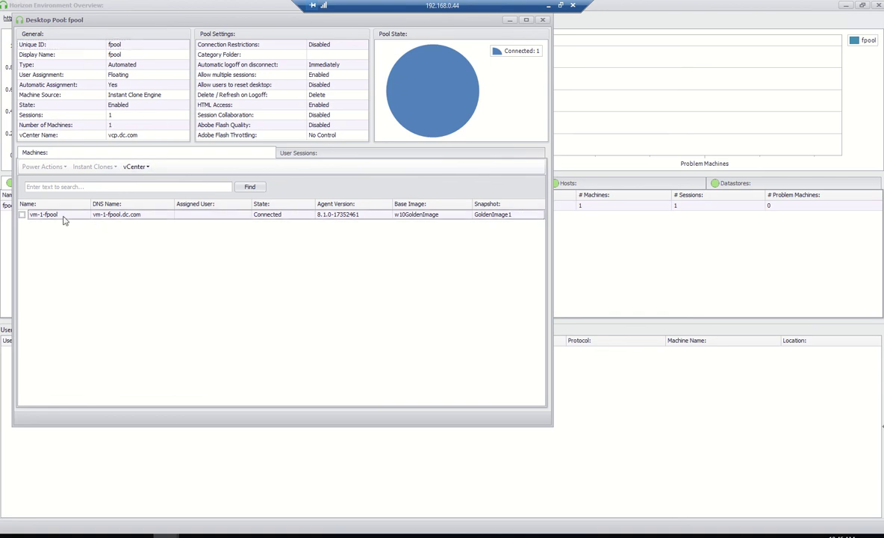
Show the fpool user sessions with a wider User Name column and open the connected session's details
left_click(288, 152)
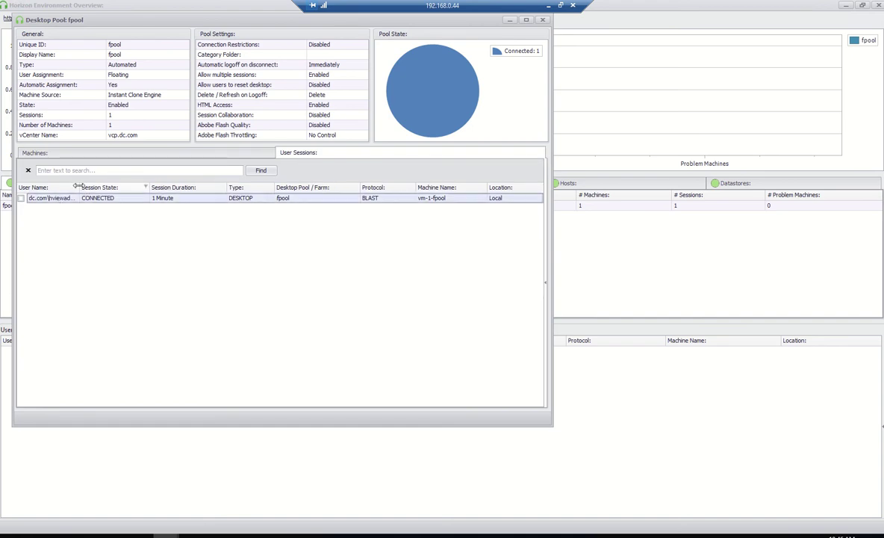
left_click_drag(77, 186, 203, 186)
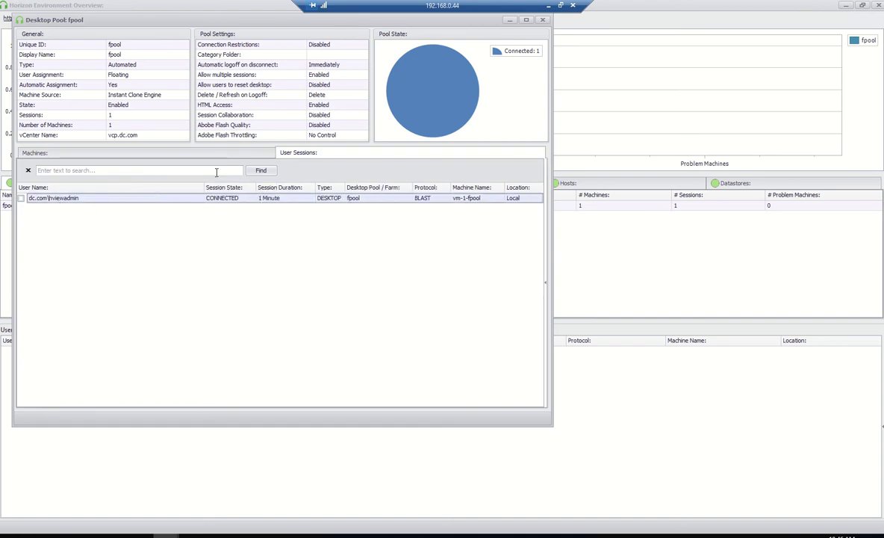
double_click(72, 199)
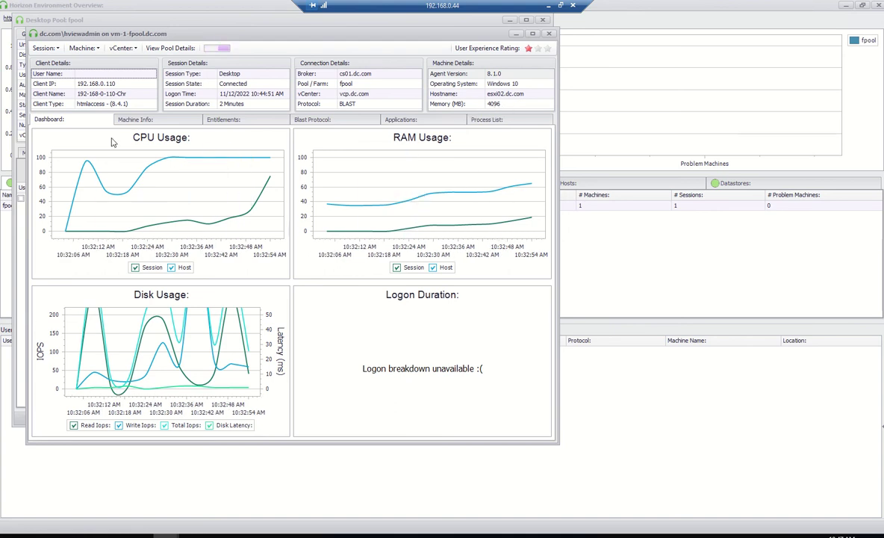
Review the session's machine information, entitlements, Blast protocol data and running applications
left_click(135, 119)
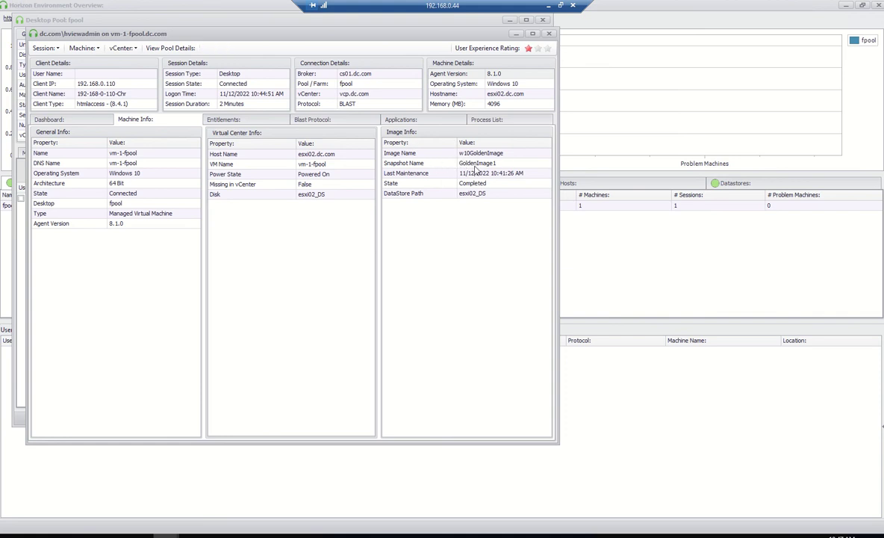
left_click(269, 121)
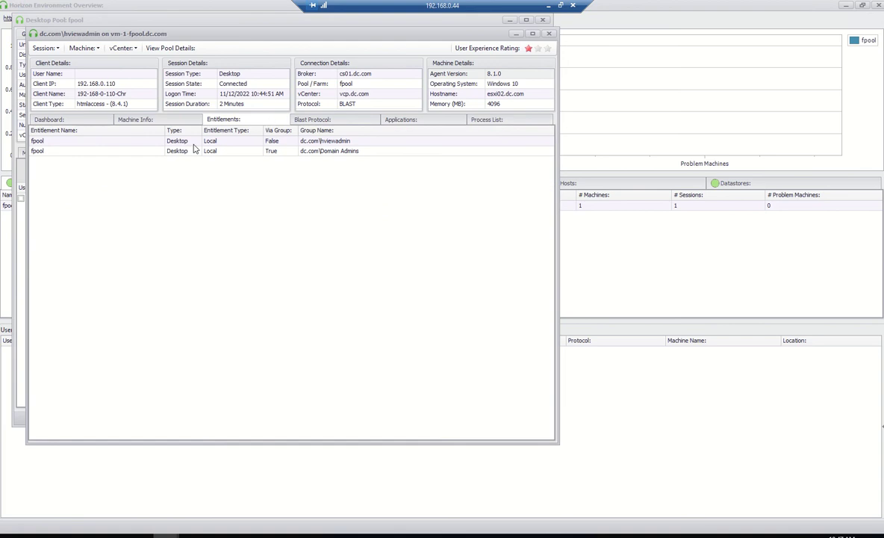
left_click(335, 119)
left_click(393, 121)
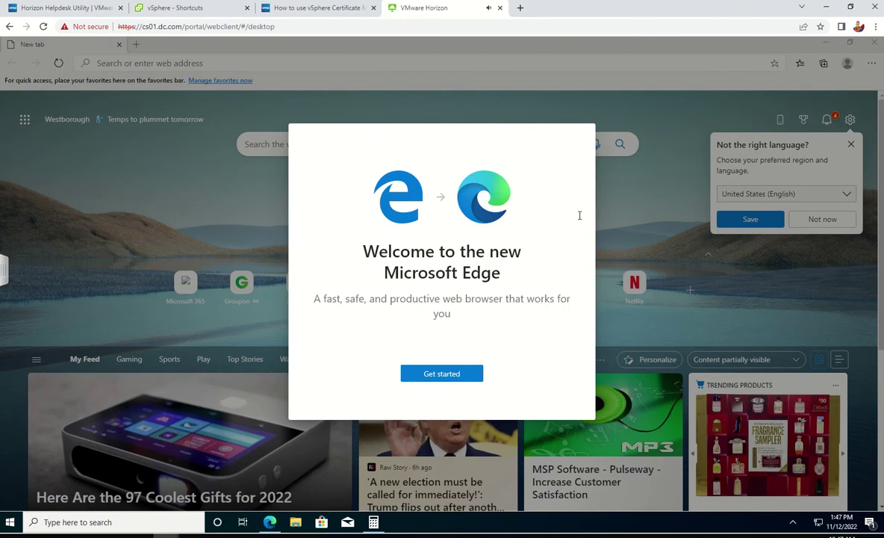
Complete the Microsoft Edge first-run setup on the virtual desktop with the Inspirational layout, continuing without signing in
left_click(448, 377)
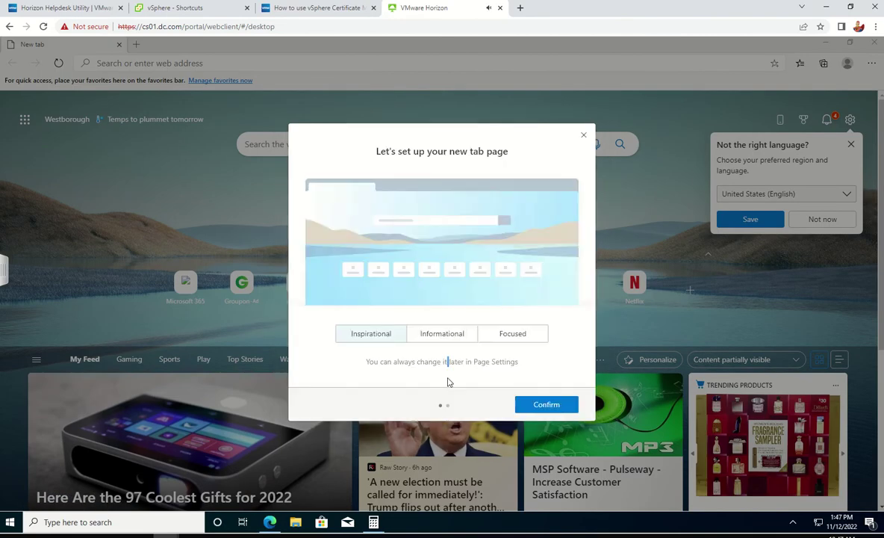
left_click(553, 407)
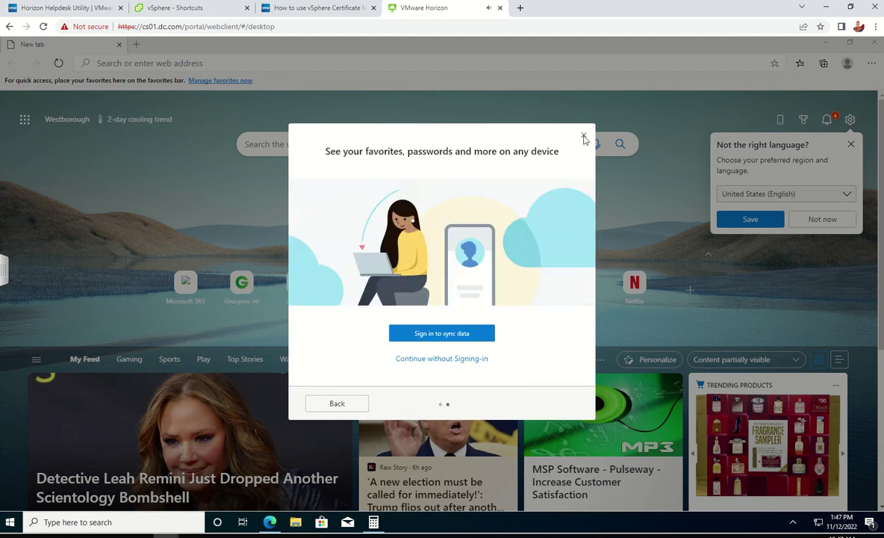
left_click(441, 358)
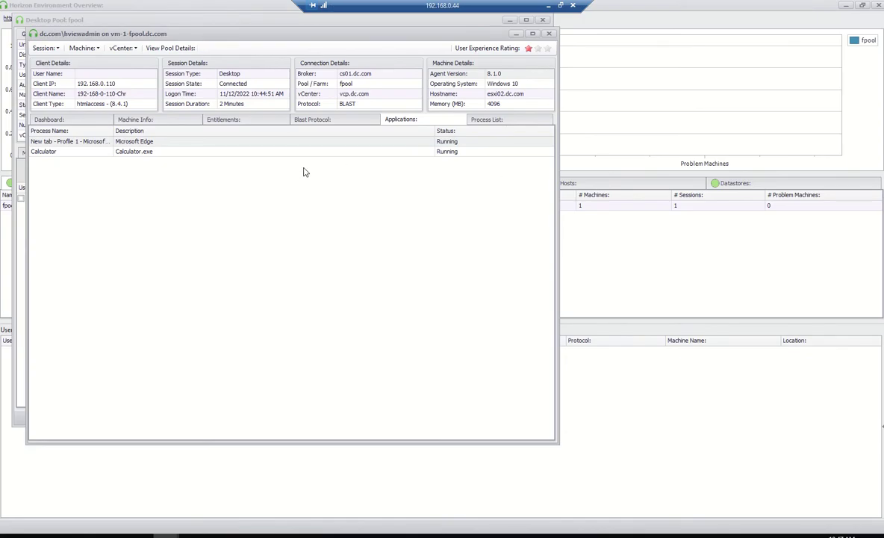
End the Calculator application from the session's list of running applications
left_click(58, 154)
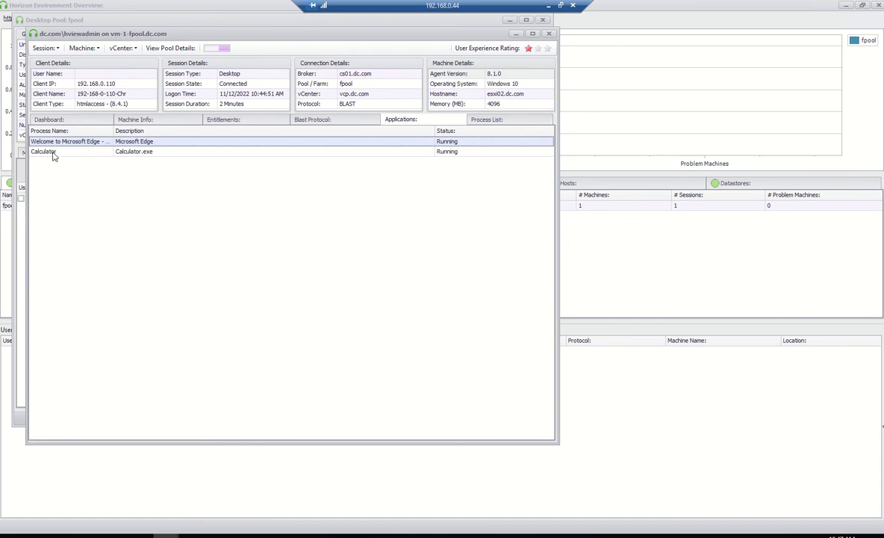
right_click(54, 154)
left_click(68, 160)
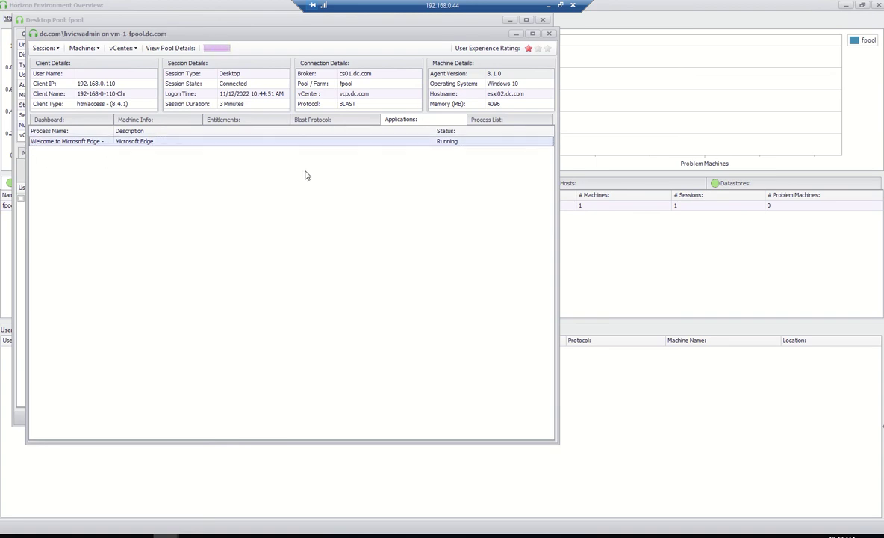
Show the session's process list and sort it by CPU, then by memory in ascending order
left_click(489, 120)
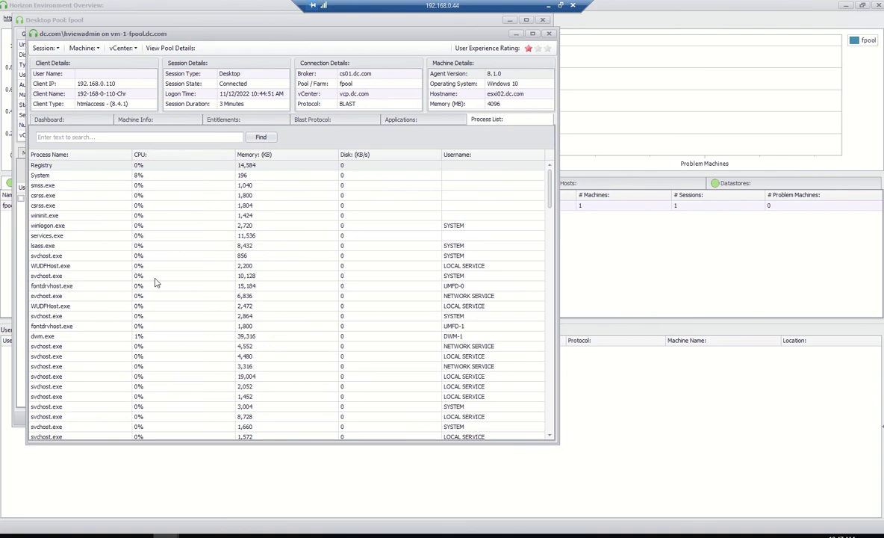
left_click(188, 157)
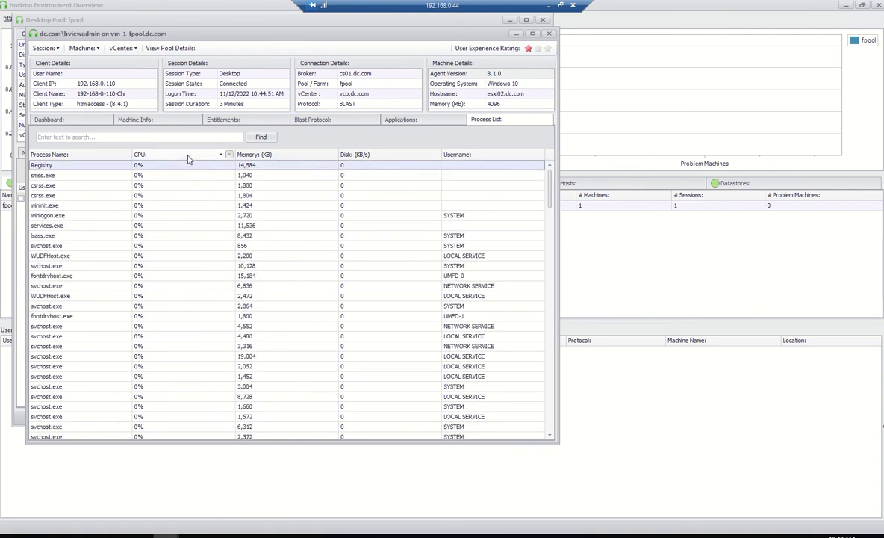
left_click(290, 155)
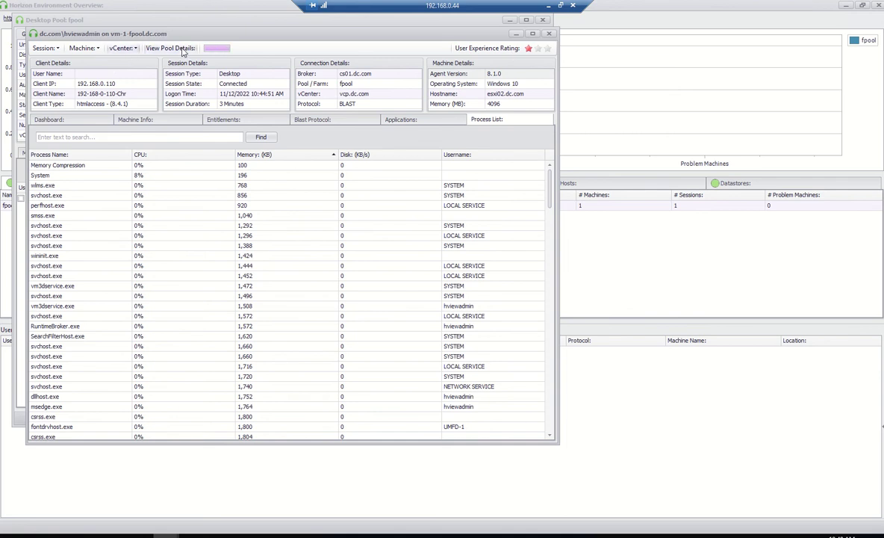
Close the session details, minimize the fpool window and reopen the fpool pool details from the overview
left_click(548, 35)
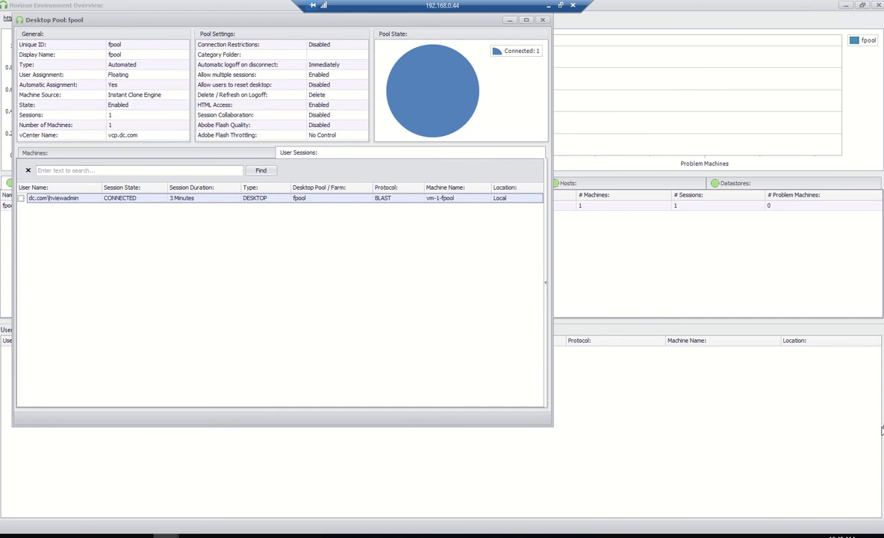
left_click(509, 20)
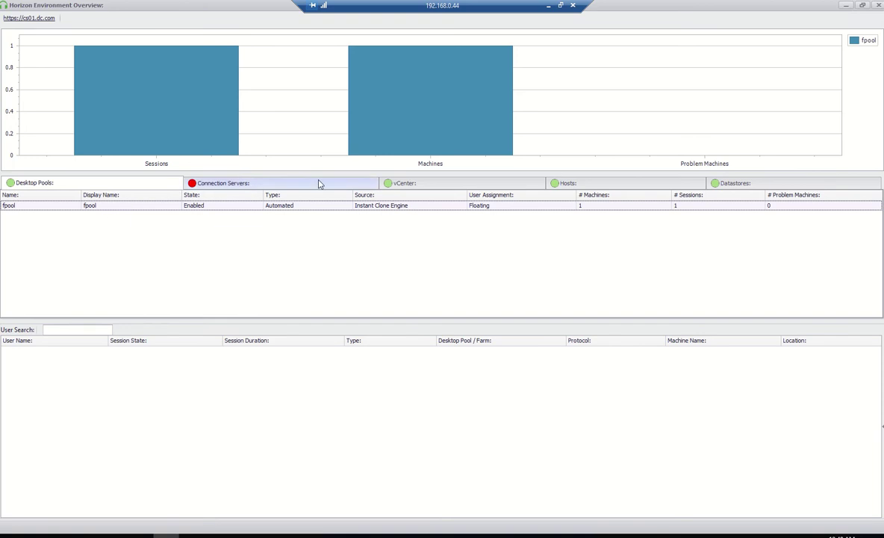
double_click(113, 207)
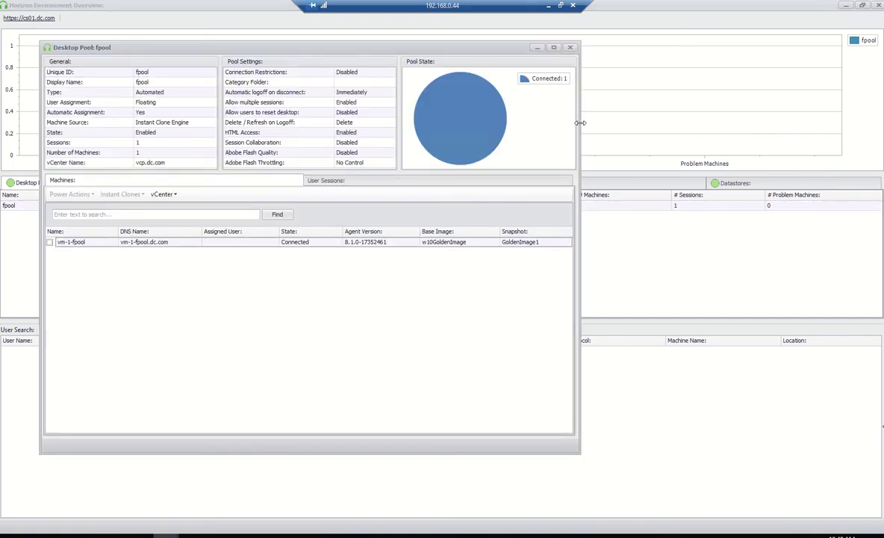
Maximize the fpool pool details, review its machines and user sessions, and close the window
left_click(554, 48)
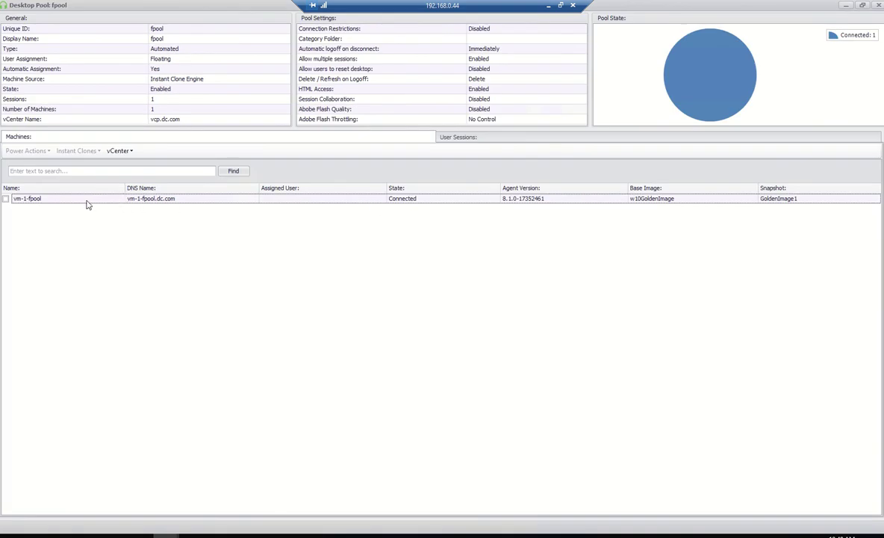
left_click(5, 199)
left_click(461, 140)
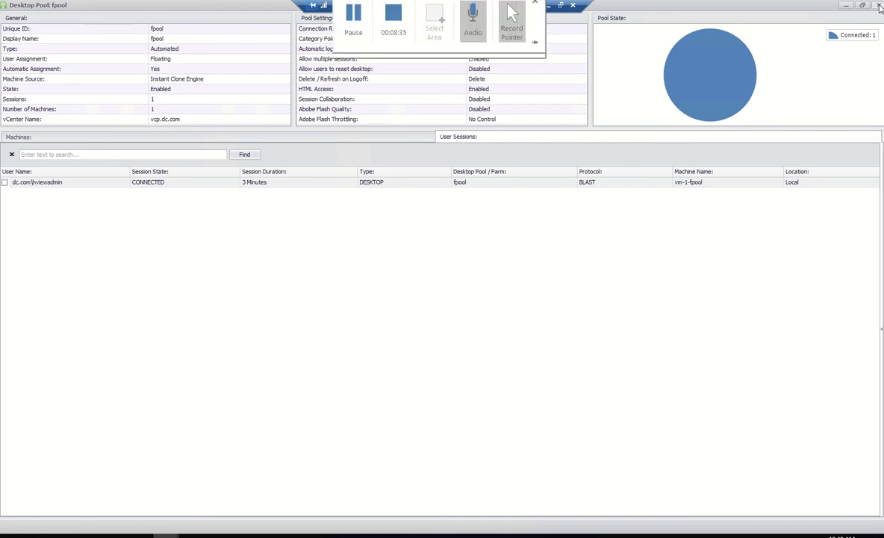
key("alt+F4")
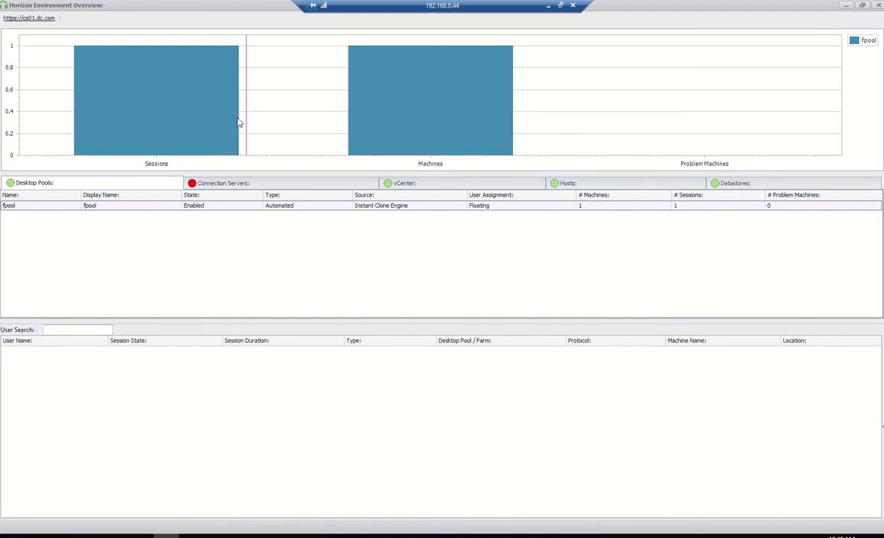
Expand the session controls in the environment overview and run a user search for hviewadmin
mouse_move(412, 105)
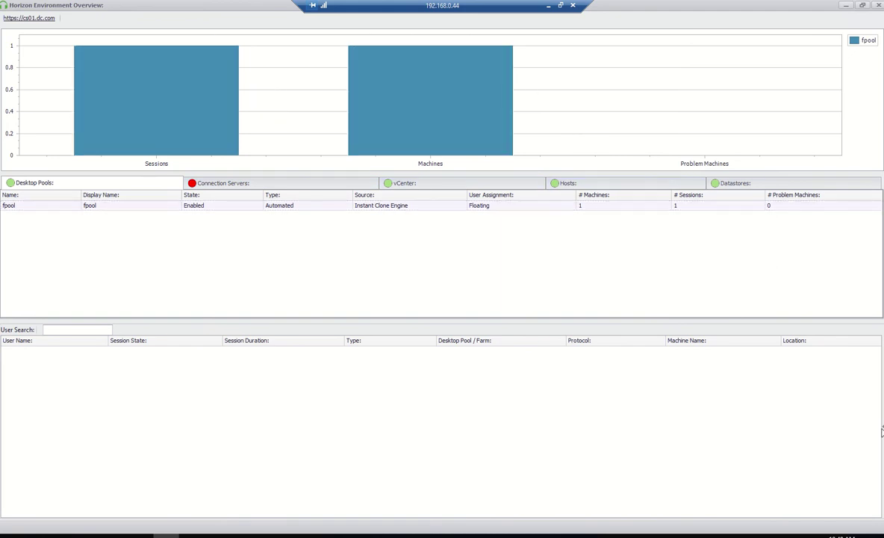
left_click(881, 431)
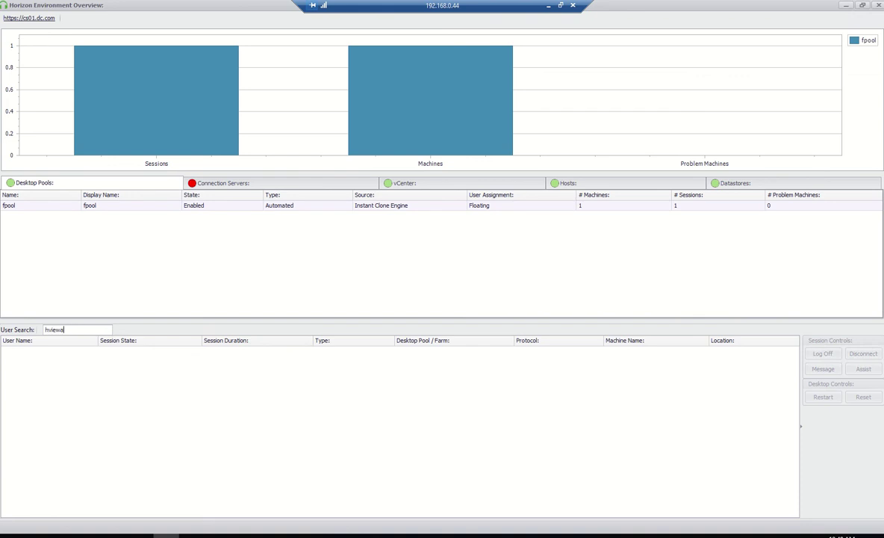
key("Return")
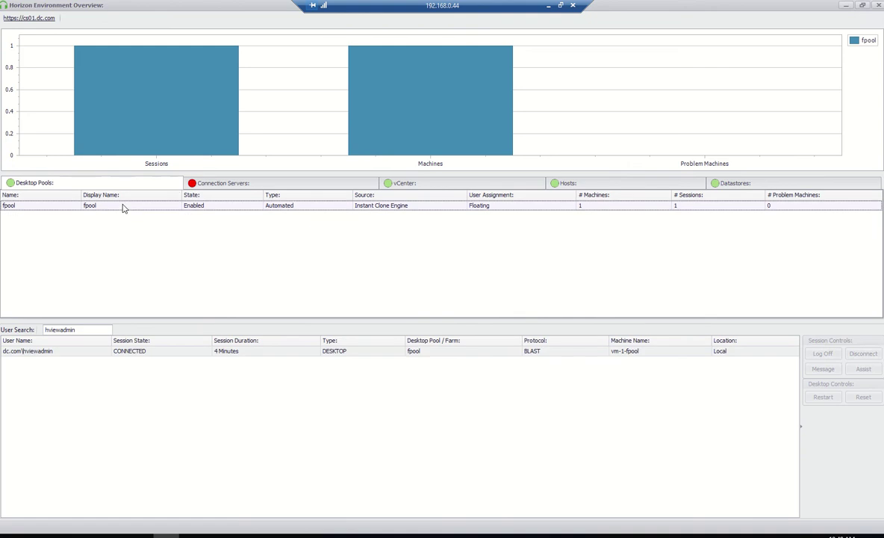
Check the Hosts list, return to the desktop pools, and request remote assistance for the hviewadmin session
left_click(551, 180)
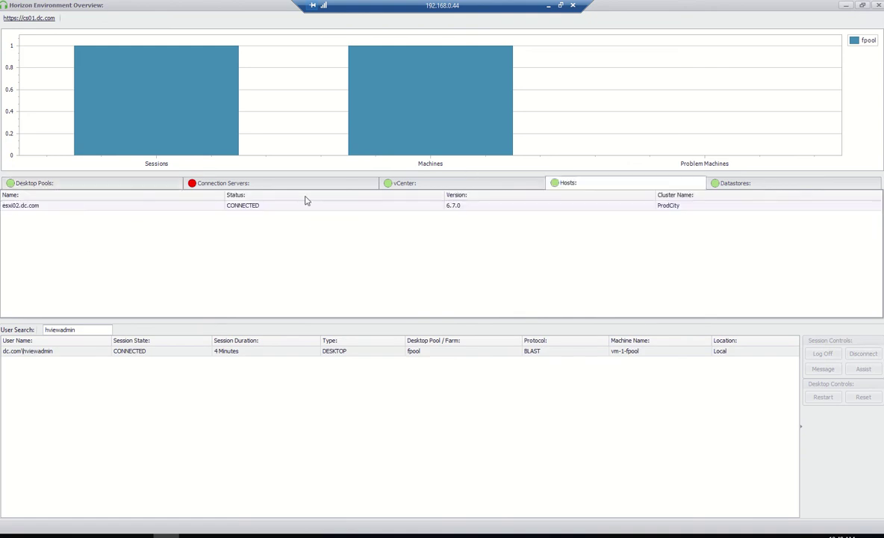
left_click(51, 183)
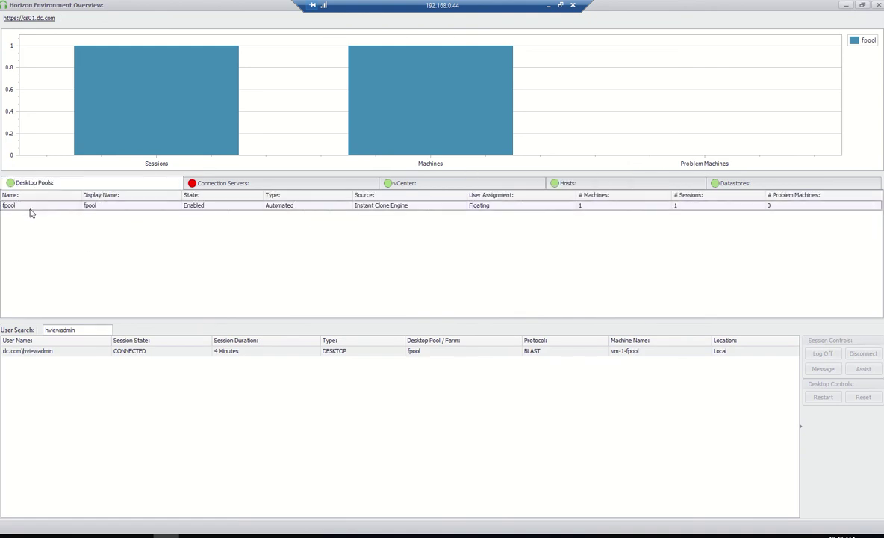
left_click(84, 351)
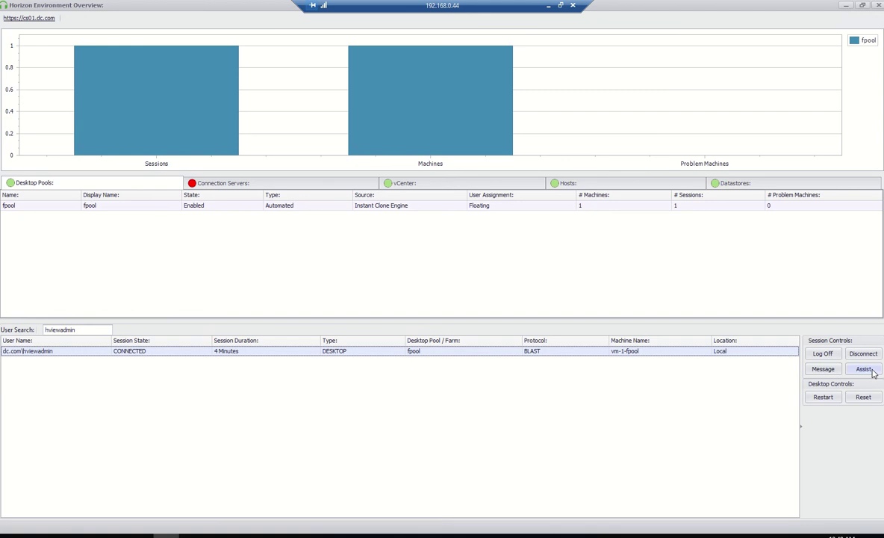
left_click(871, 372)
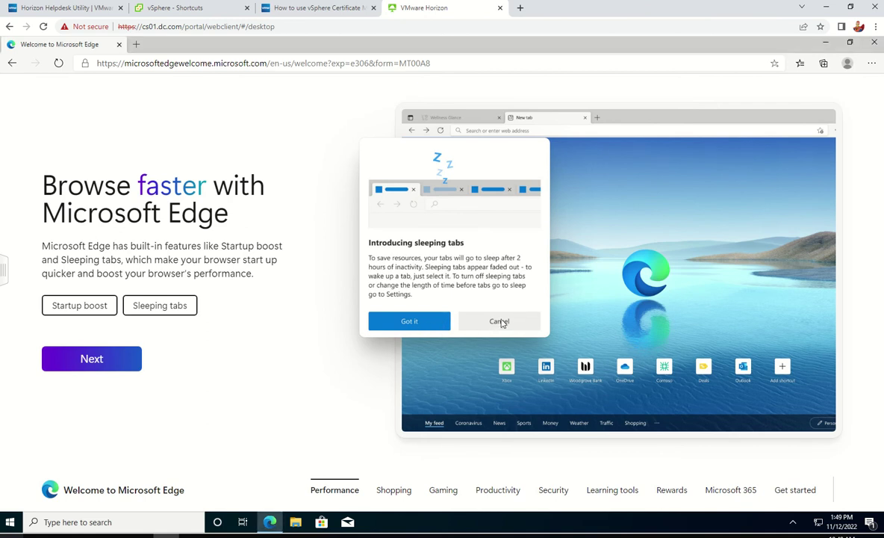
Close Microsoft Edge on the virtual desktop, leaving the desktop's context options unused
left_click(874, 42)
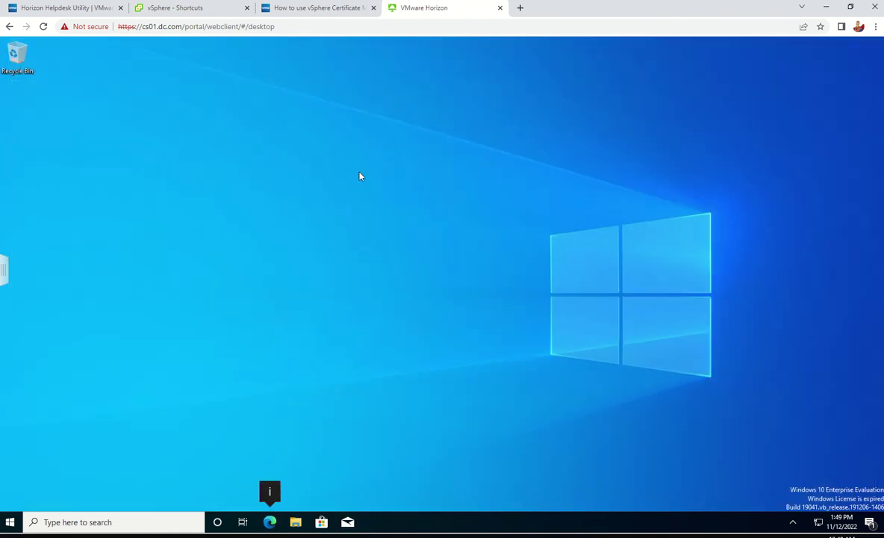
right_click(480, 240)
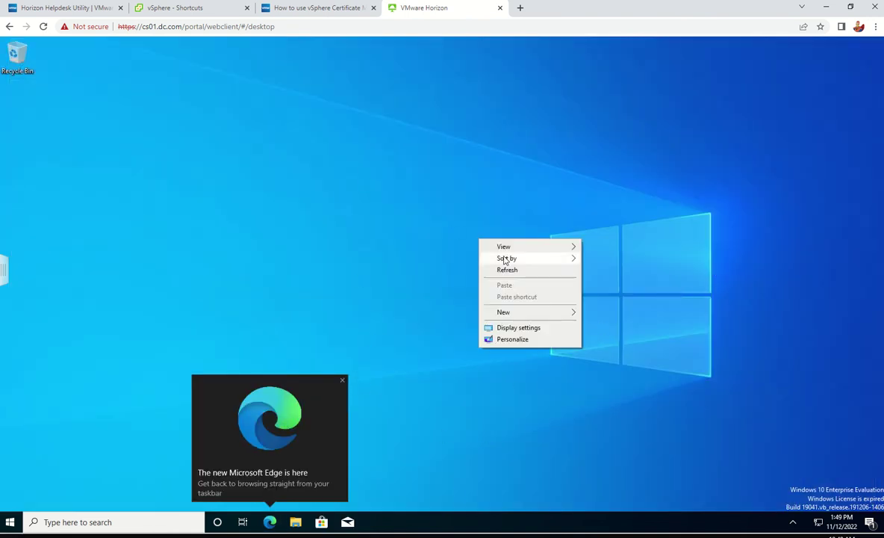
left_click(687, 304)
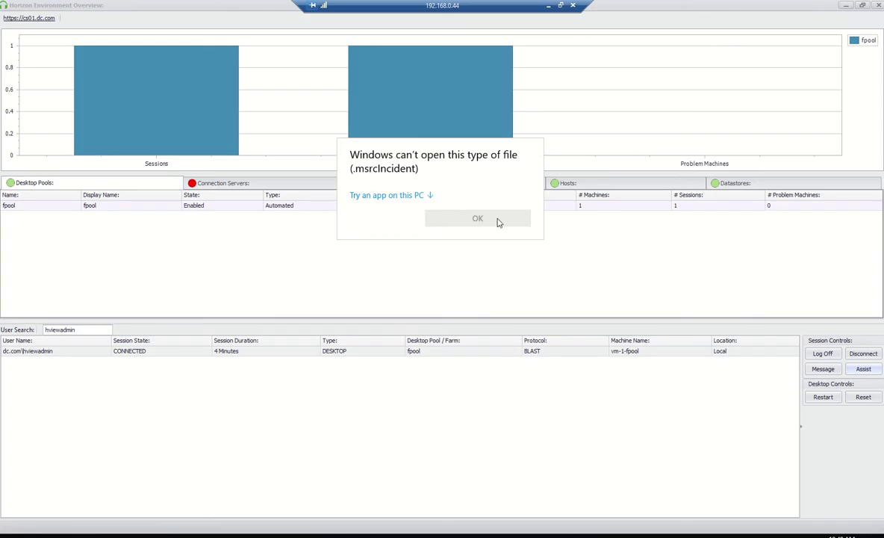
Try remote assistance for the session again, copying the exception to the clipboard and dismissing the dialogs on both machines
left_click(490, 218)
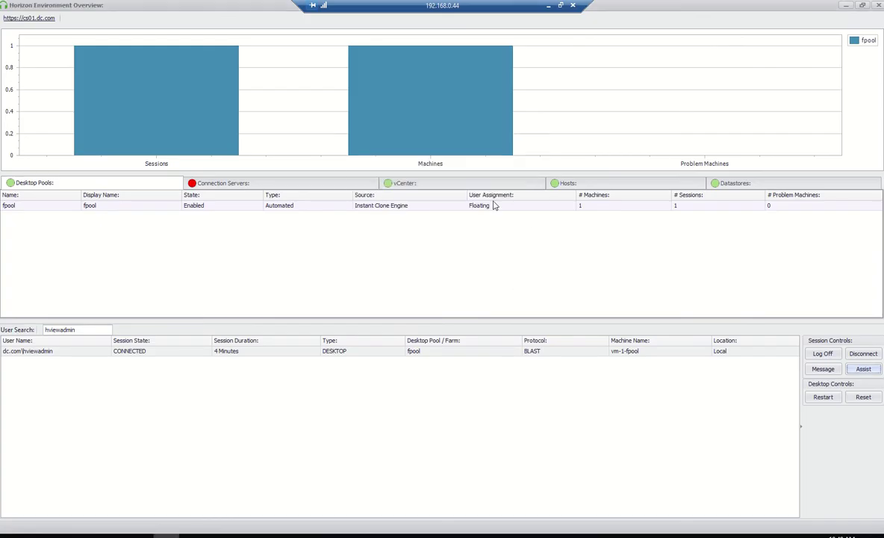
left_click(860, 371)
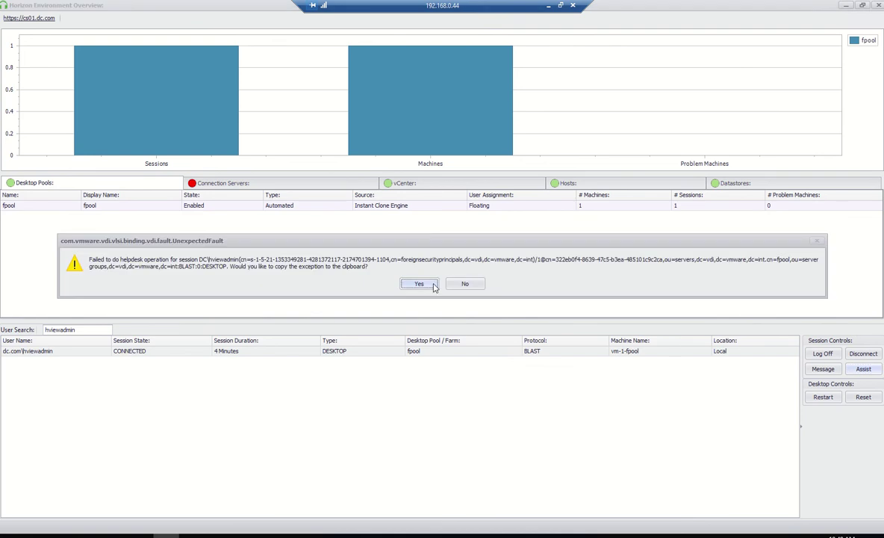
left_click(419, 284)
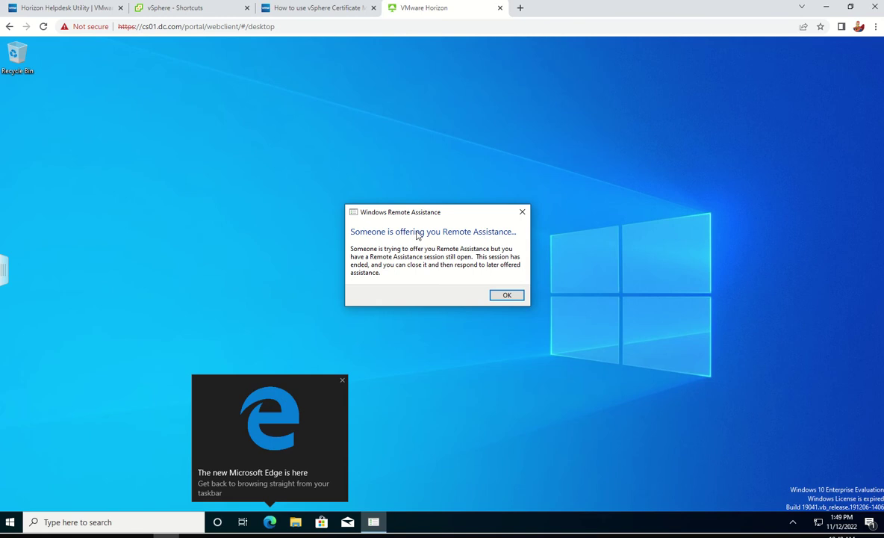
left_click(507, 295)
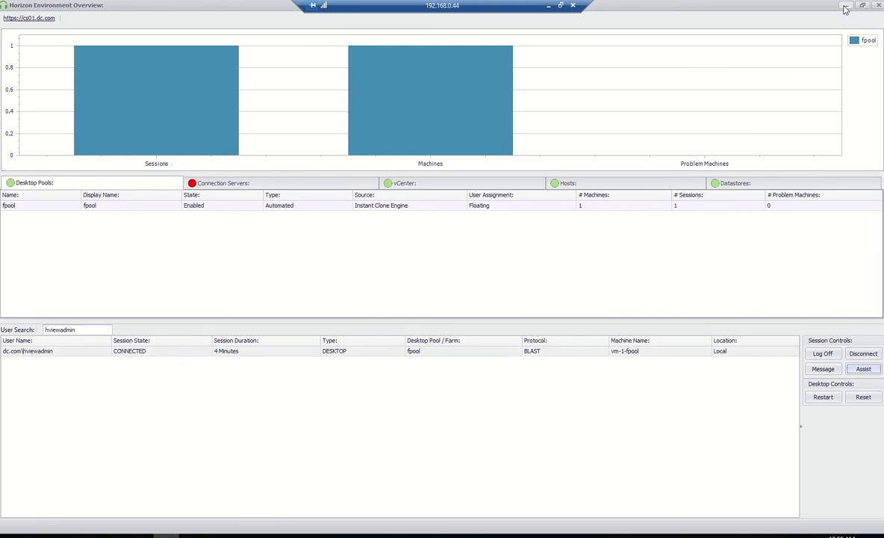
Minimize the environment overview and open the download folder on the server desktop
left_click(848, 8)
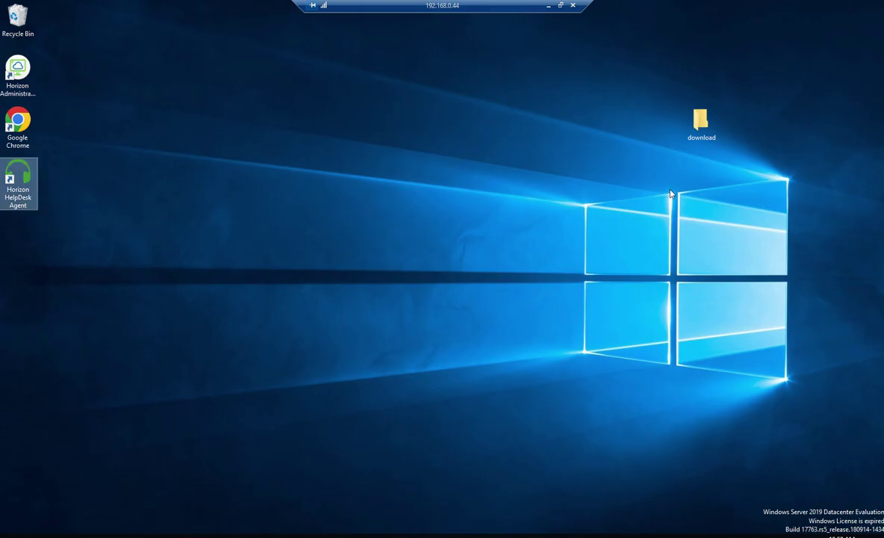
double_click(700, 121)
left_click(71, 532)
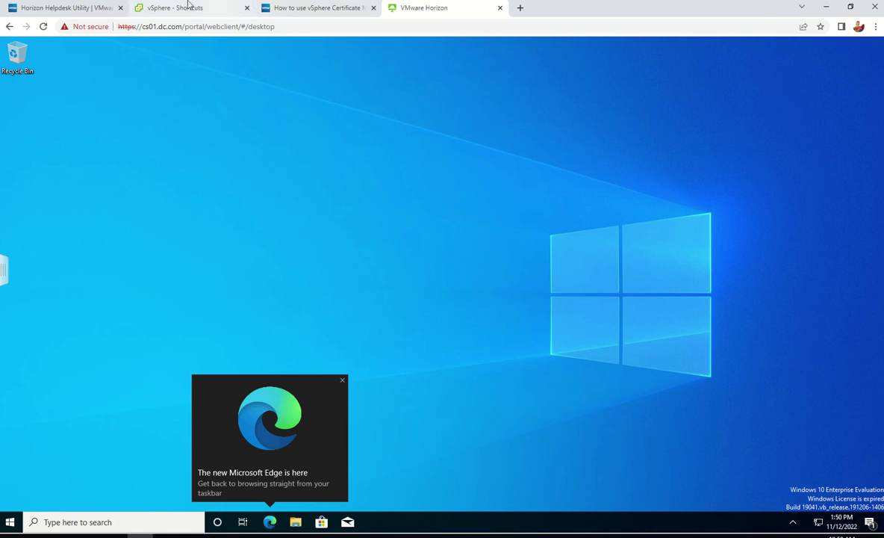
Switch to the VMware Flings site in the local browser and browse the Horizon flings as far as Horizon Event Notifier
left_click(74, 6)
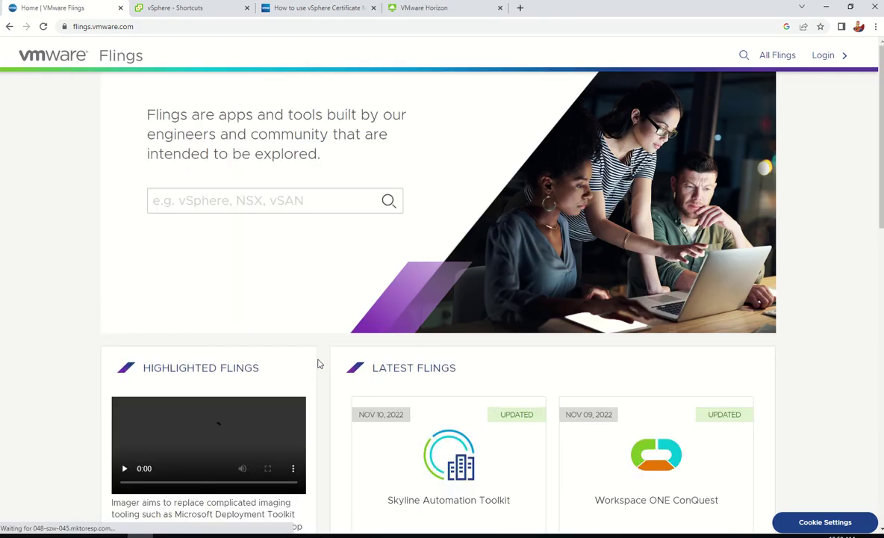
scroll(209, 380, "down", 5)
scroll(179, 336, "down", 4)
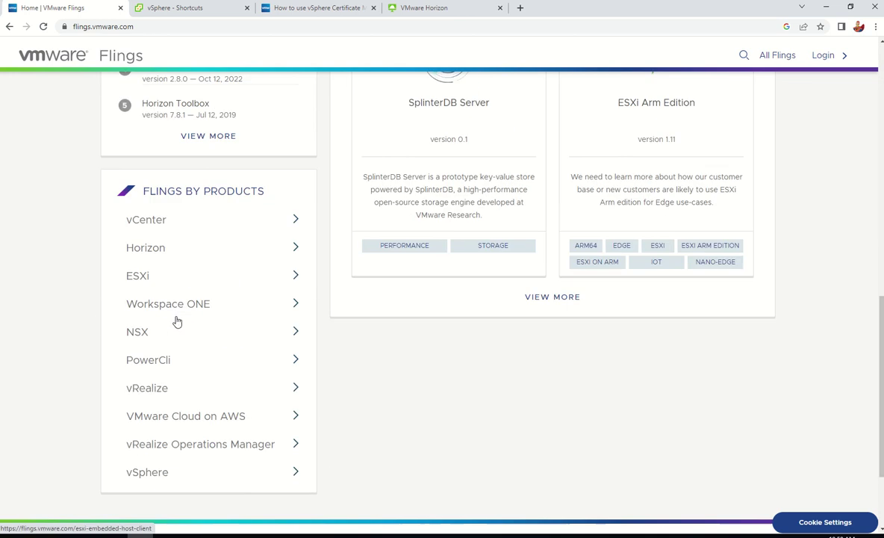
scroll(138, 332, "up", 2)
left_click(148, 354)
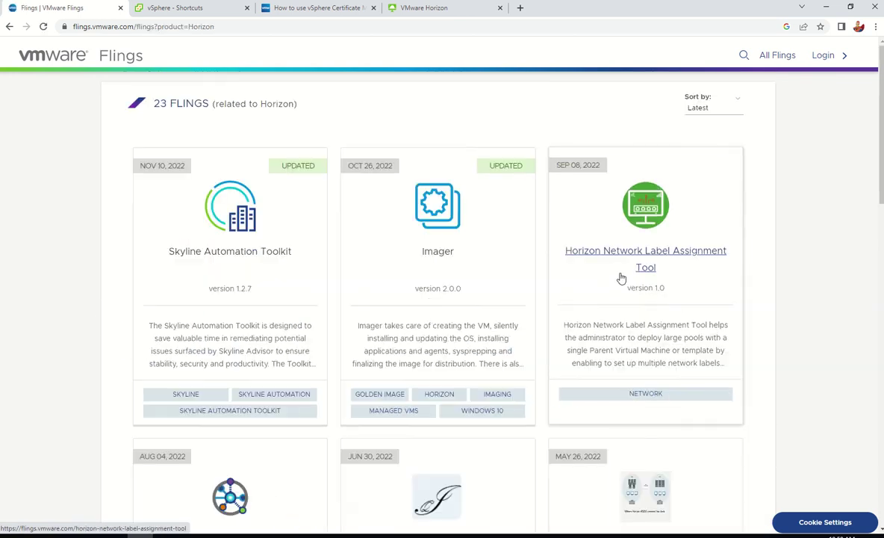
scroll(509, 322, "down", 5)
scroll(509, 325, "down", 5)
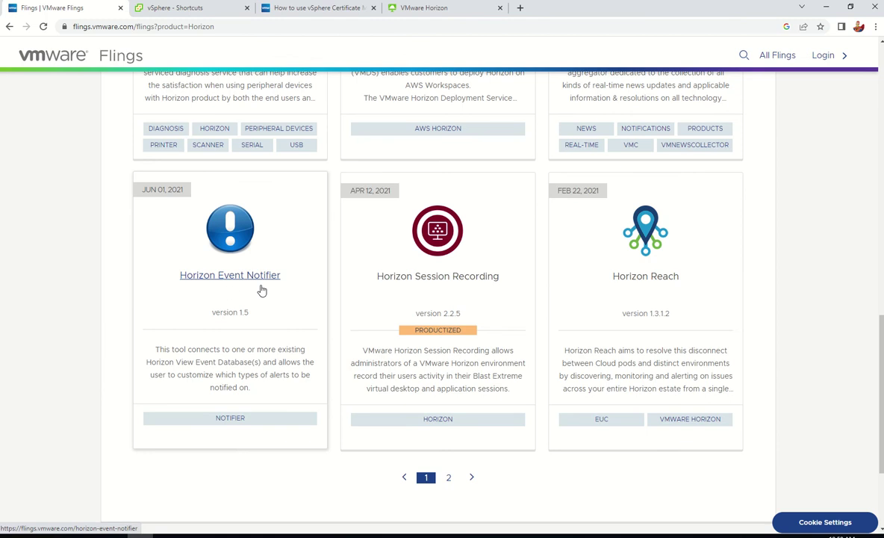
Return to the server's download folder and launch Horizon_Event_Notifier from the Horizon_Event_Notifier_1_5 folder
left_click(824, 9)
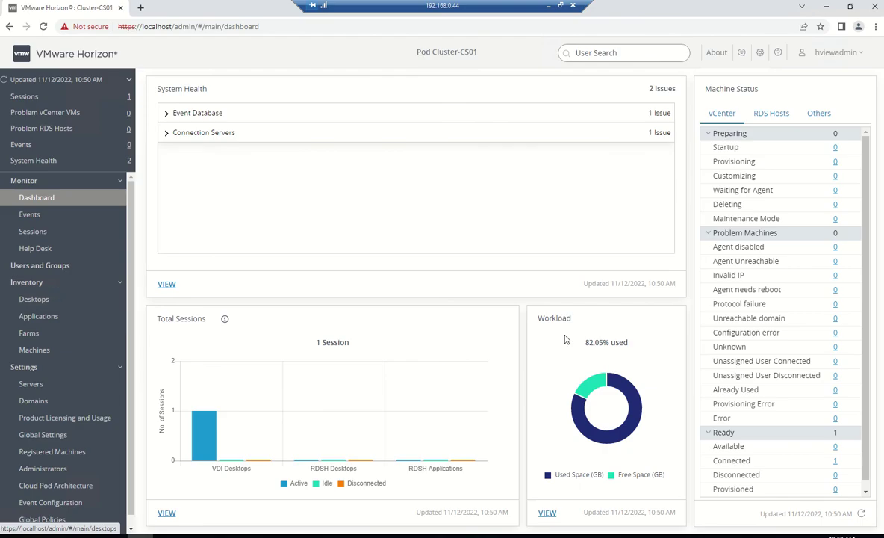
left_click(826, 10)
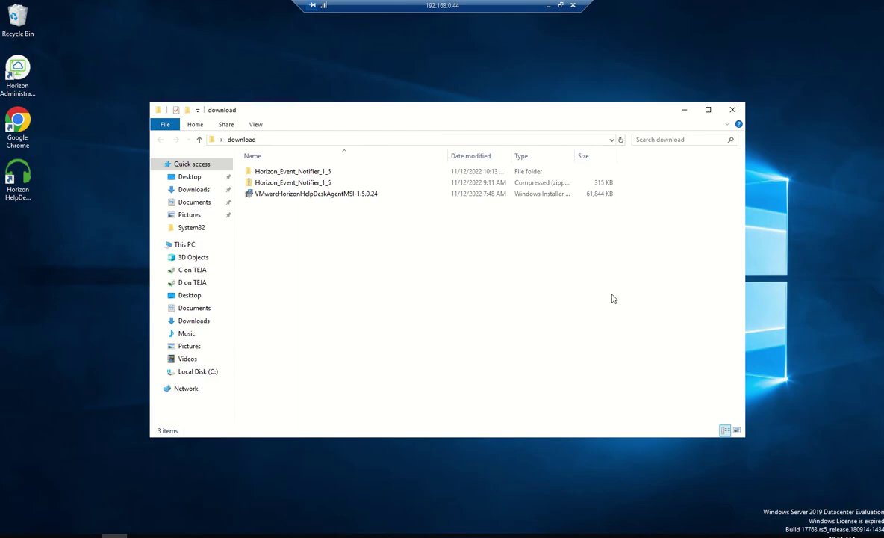
double_click(294, 174)
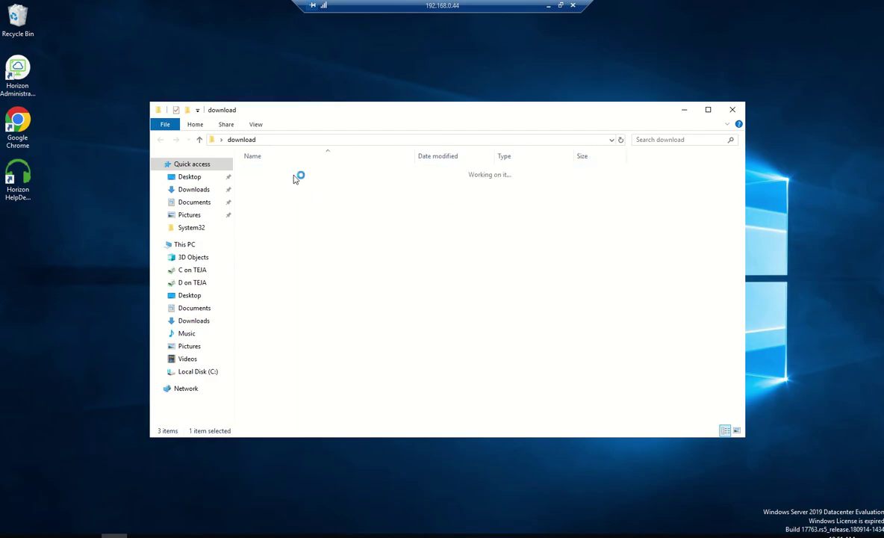
left_click(160, 140)
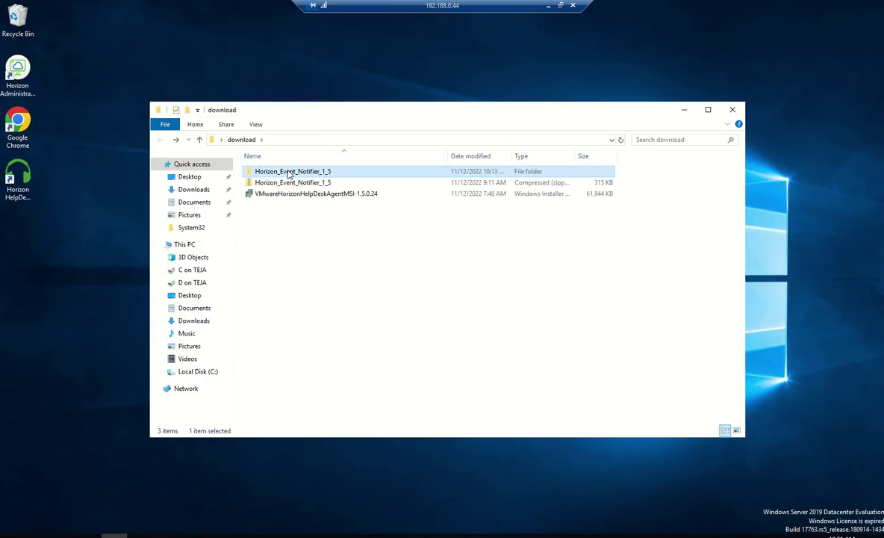
double_click(270, 167)
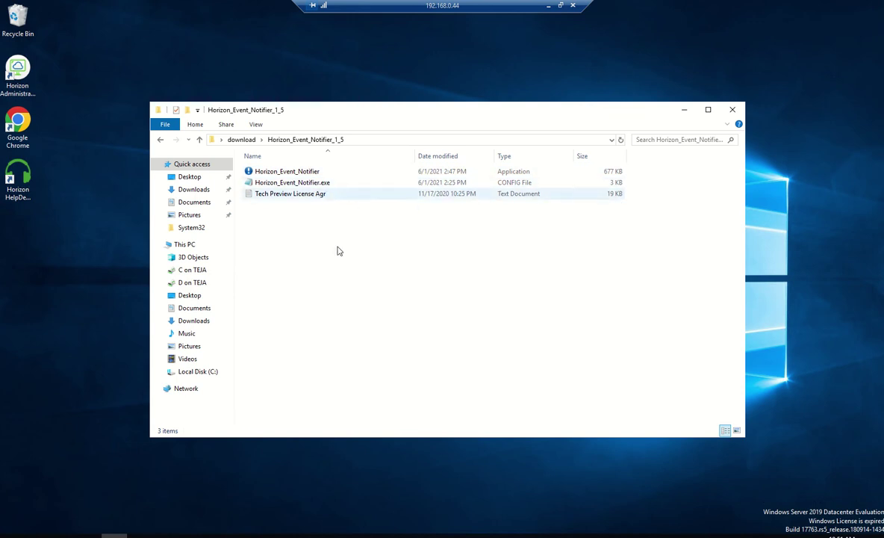
double_click(295, 173)
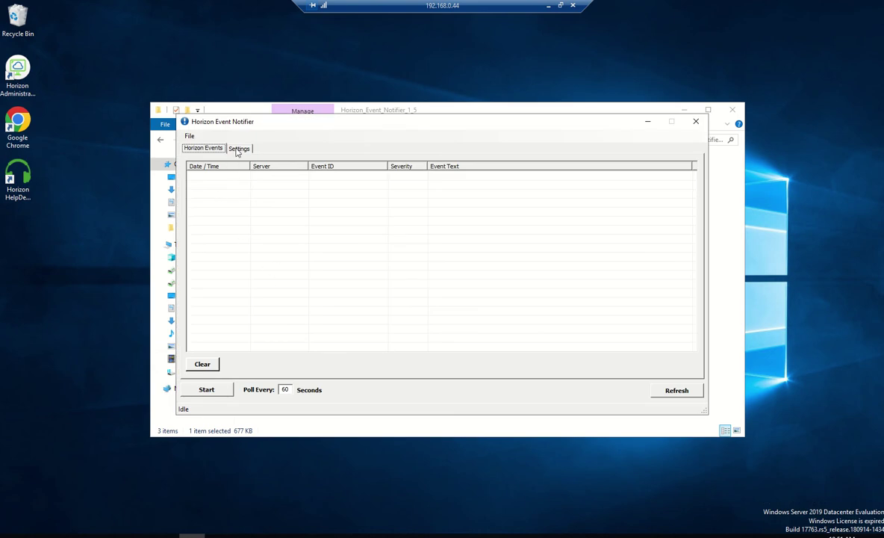
Examine the notifier's settings for the SQL Server event database, Horizon View events, SMTP server and alert recipients
left_click(238, 148)
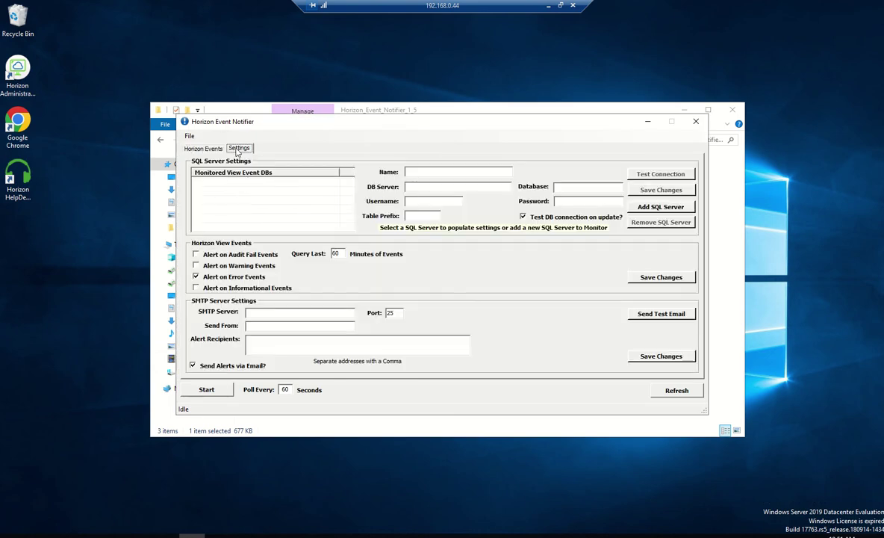
left_click(434, 169)
left_click(457, 200)
left_click(286, 312)
left_click(255, 342)
left_click(12, 534)
right_click(12, 534)
mouse_move(89, 513)
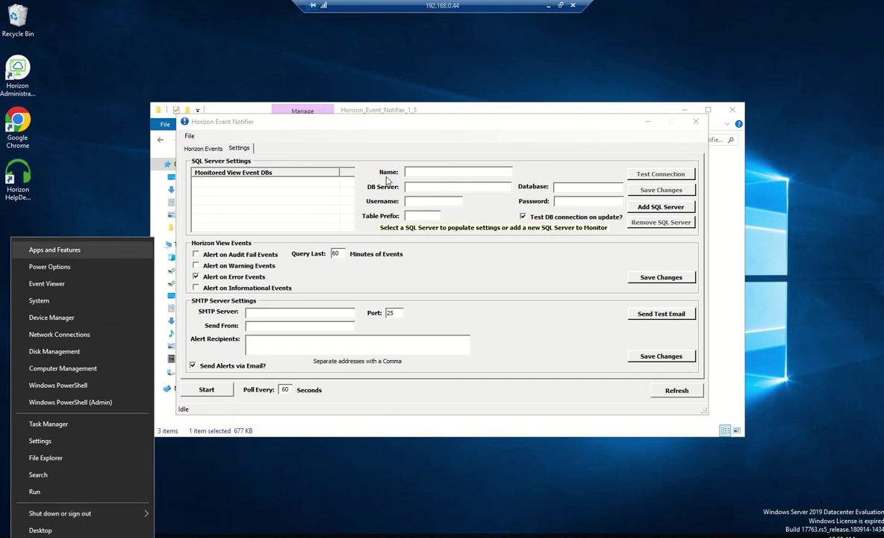
left_click(442, 130)
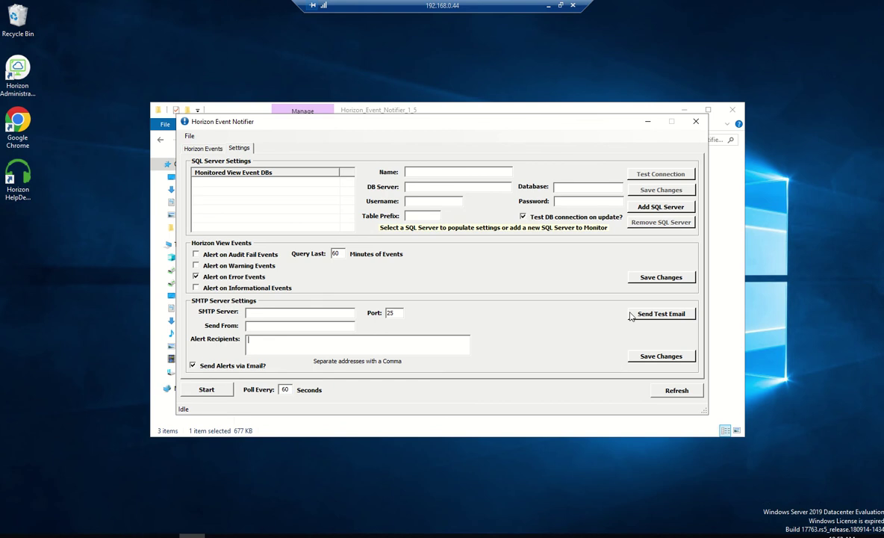
Minimize Horizon Event Notifier and its folder, and open page 2 of the Horizon flings in the local browser
left_click(649, 124)
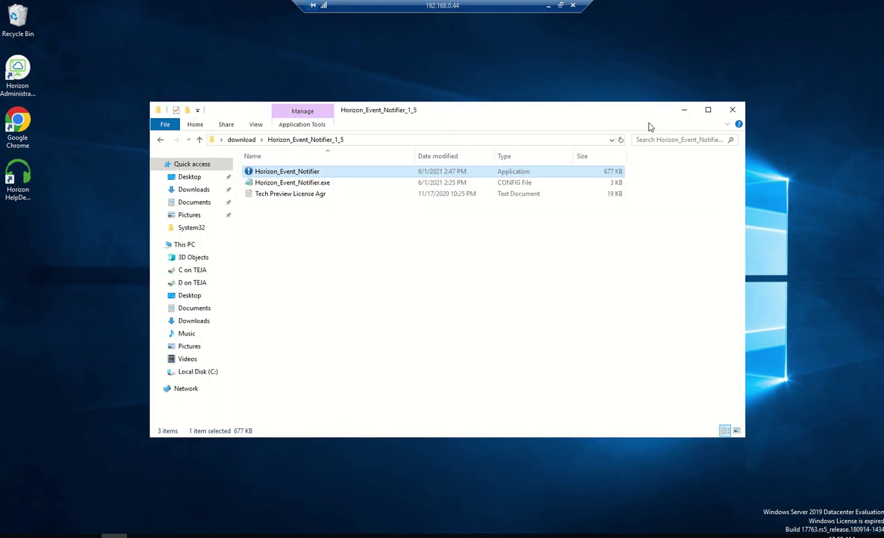
left_click(684, 110)
mouse_move(552, 5)
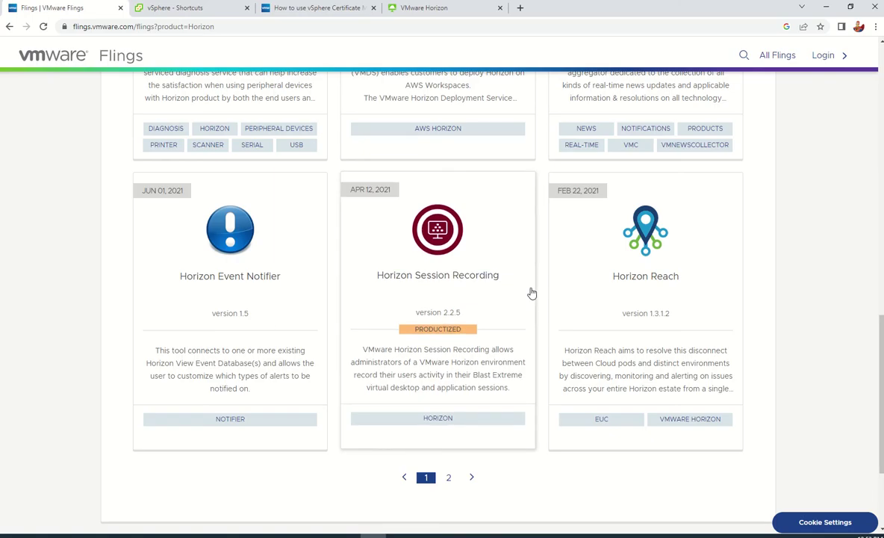
scroll(530, 293, "down", 3)
left_click(448, 323)
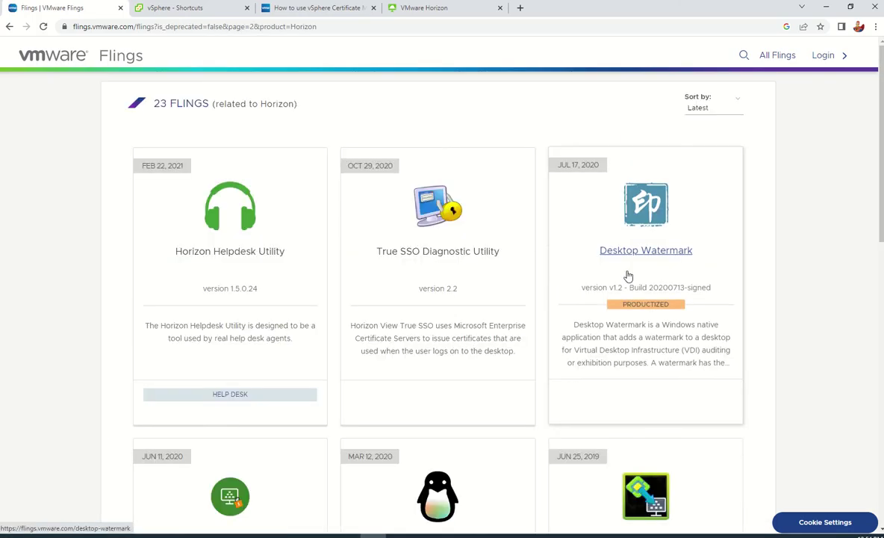
Look through page 2 of the Horizon flings and open the VMware Logon Monitor fling
left_click(628, 277)
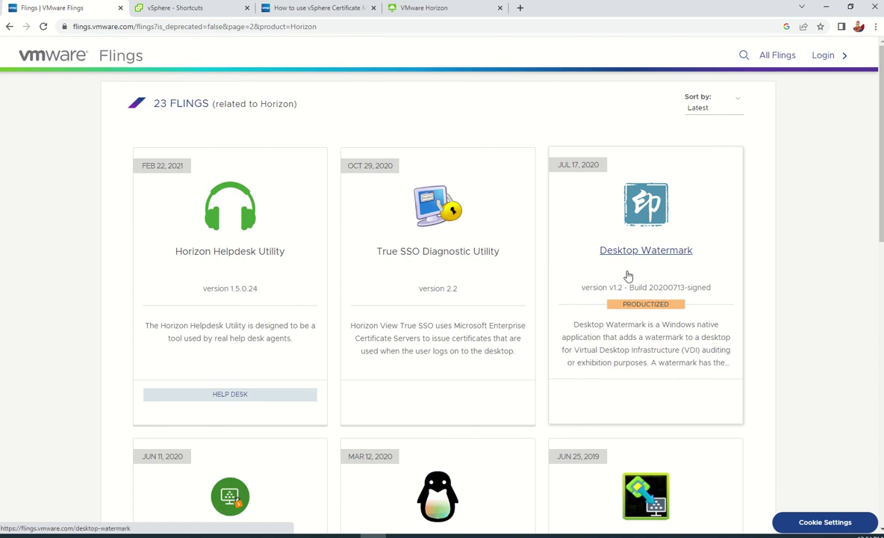
scroll(722, 289, "down", 4)
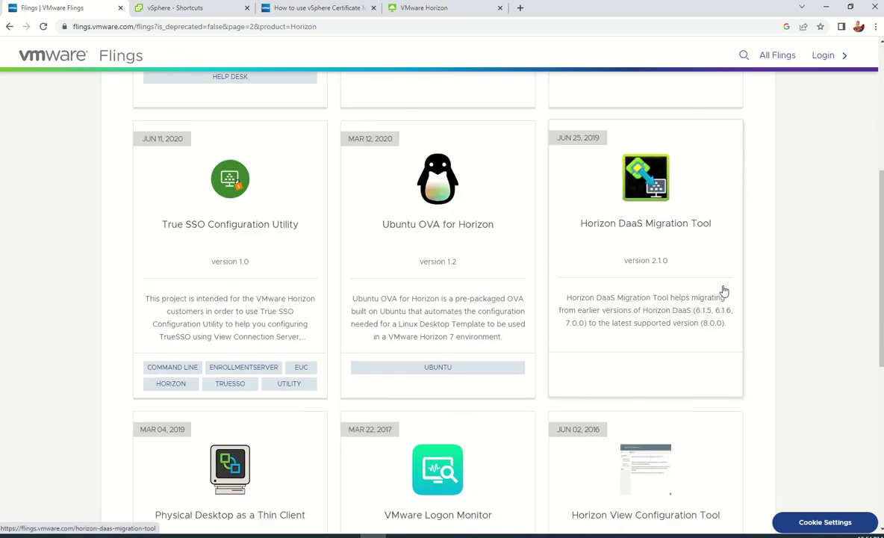
scroll(723, 290, "down", 3)
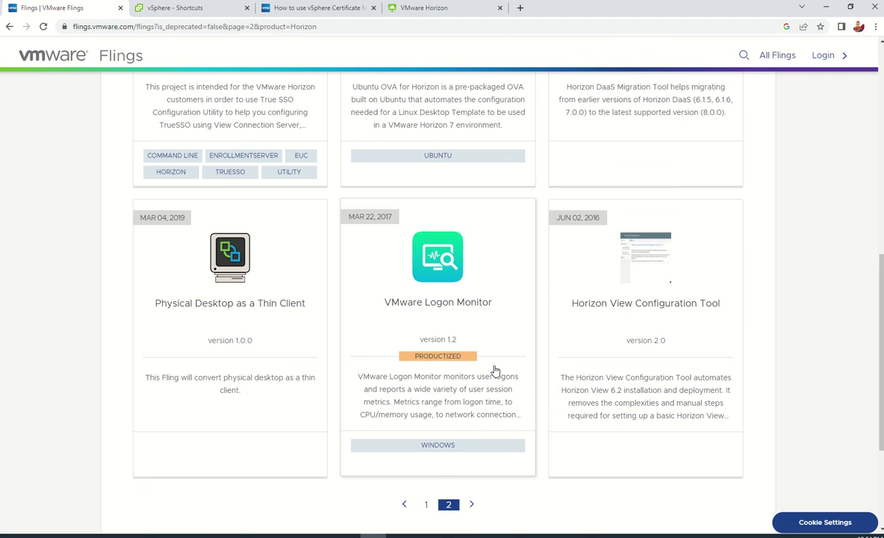
left_click(399, 254)
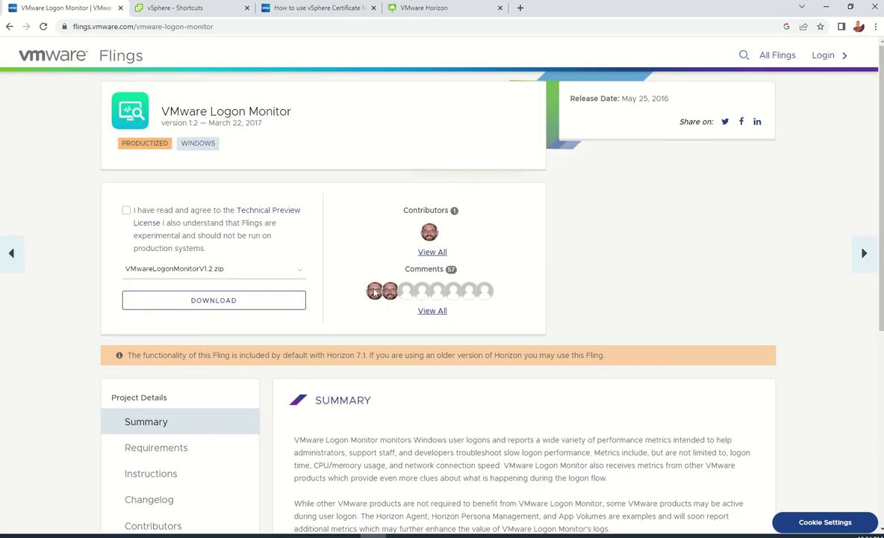
Review the VMware Logon Monitor page and highlight the notice sentence about its functionality being included by default with Horizon 7.1
scroll(511, 266, "down", 2)
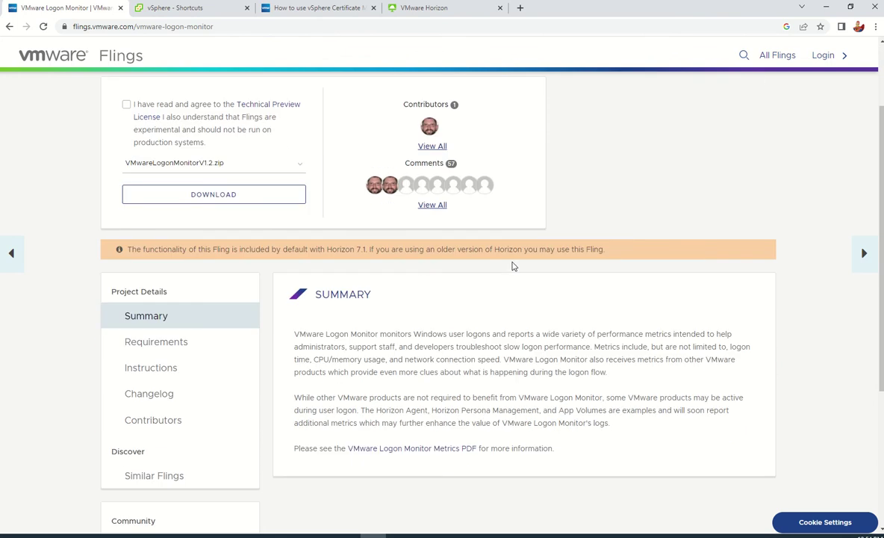
scroll(512, 262, "up", 1)
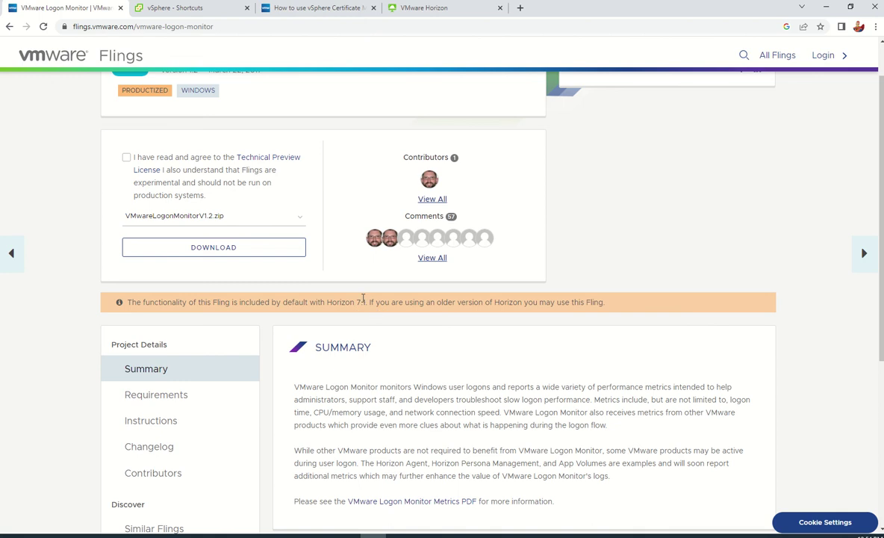
left_click_drag(367, 302, 118, 302)
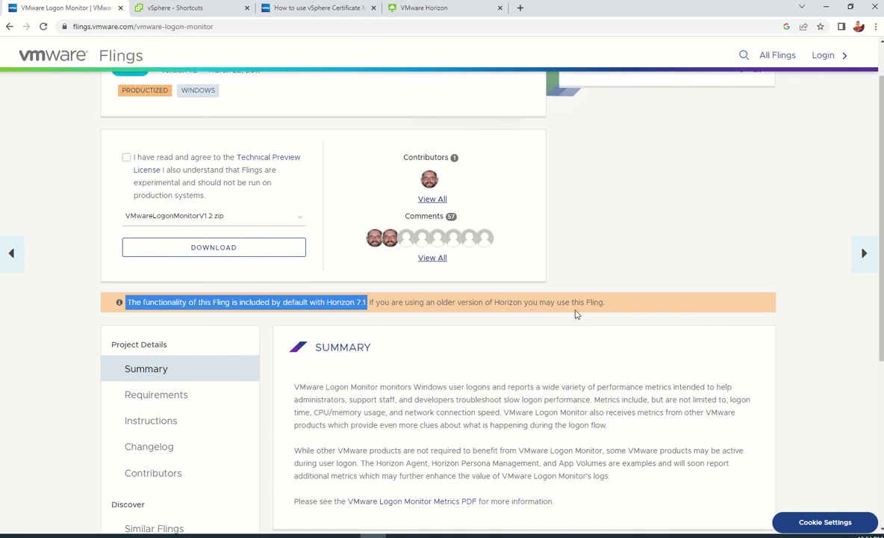
scroll(576, 313, "up", 1)
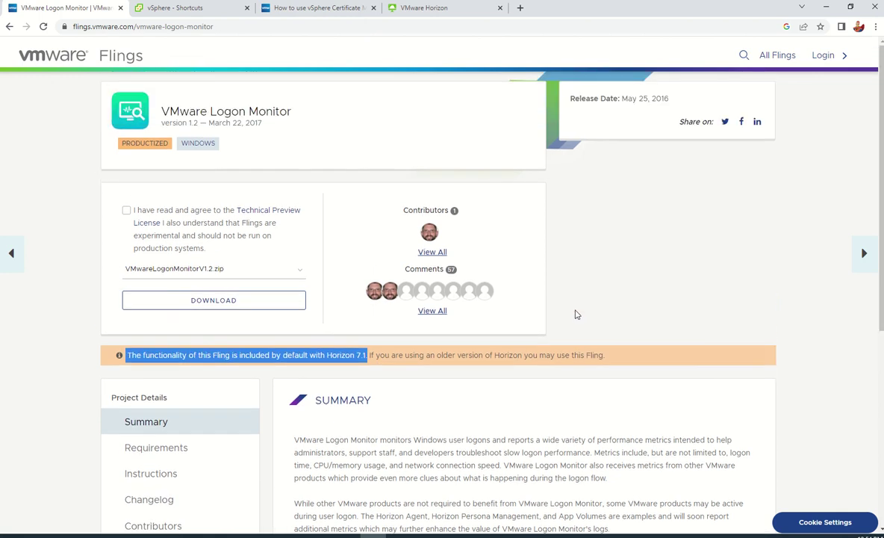
Return to the Flings home page and open page 2 of the flings listed for the Horizon product
left_click(49, 57)
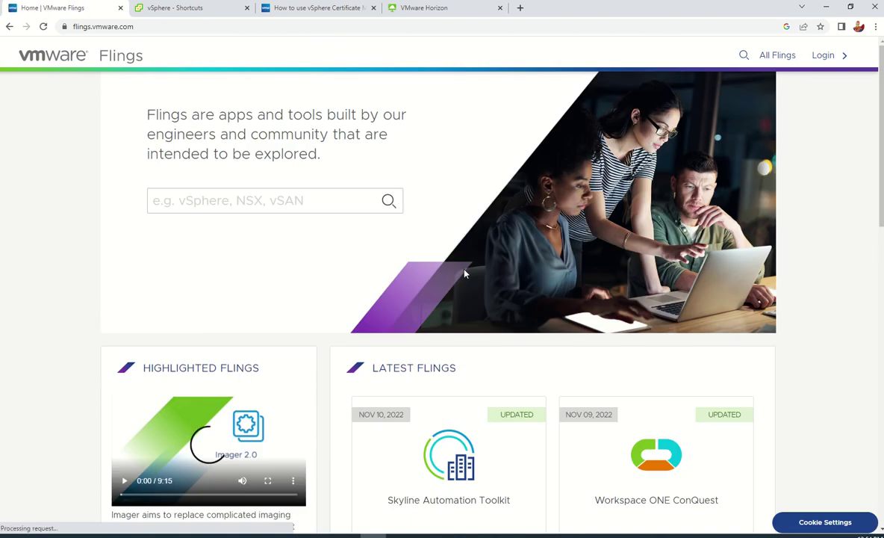
scroll(264, 282, "down", 11)
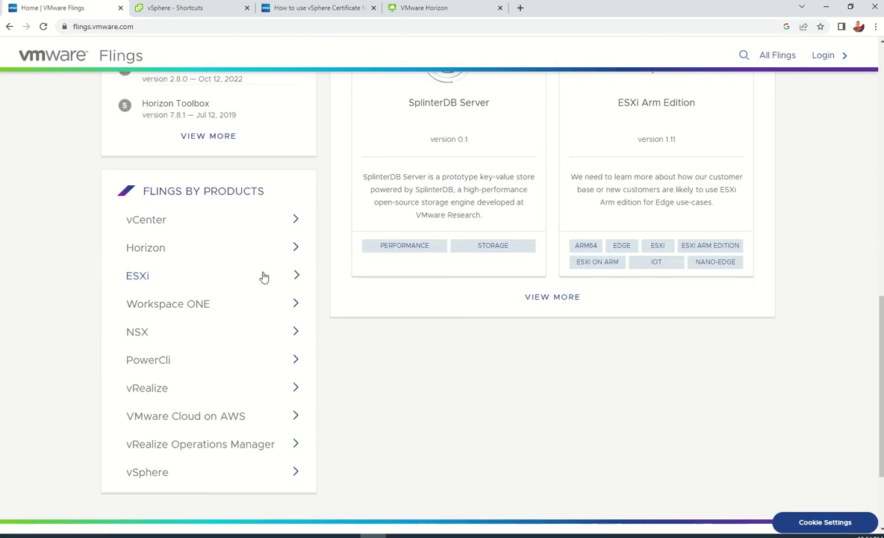
left_click(196, 254)
scroll(655, 266, "down", 5)
scroll(652, 269, "down", 9)
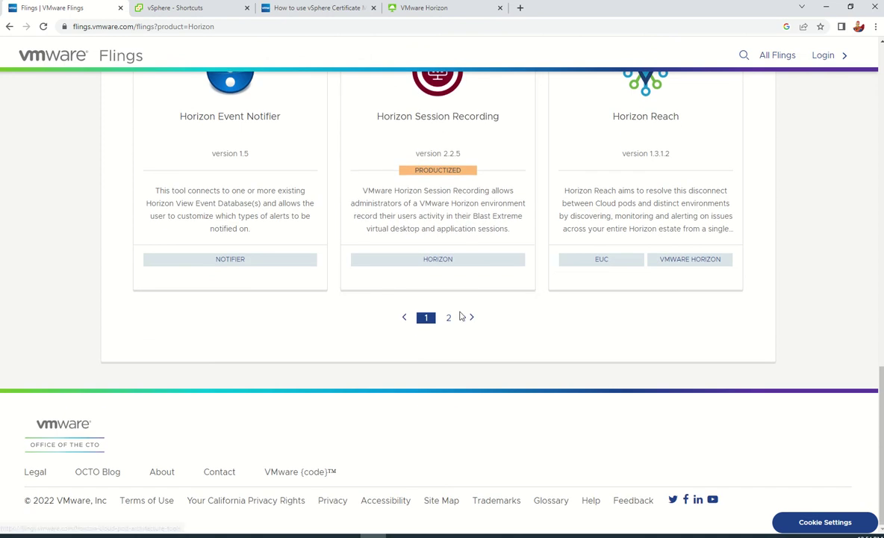
left_click(448, 317)
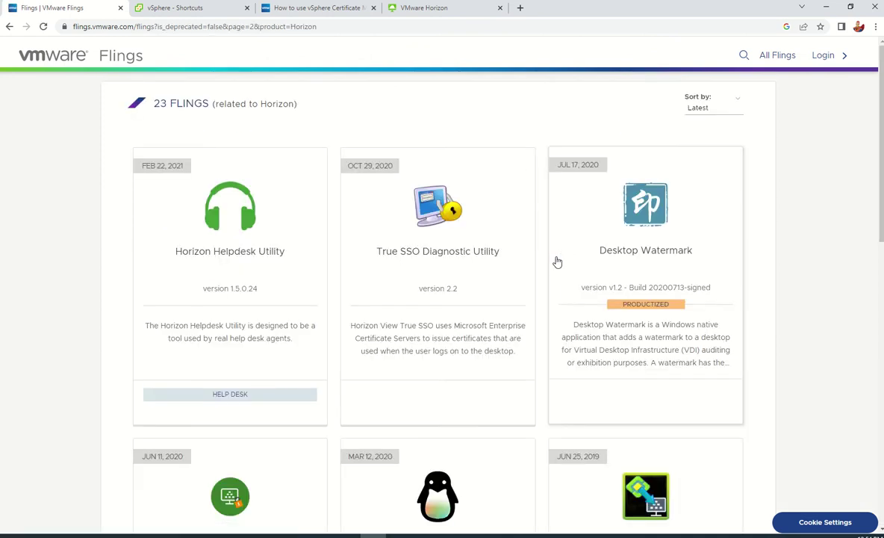
Skim the remaining Horizon flings on page 2 and minimize the browser to show the desktop
scroll(556, 262, "down", 4)
scroll(556, 261, "down", 6)
scroll(556, 261, "up", 4)
scroll(556, 261, "up", 5)
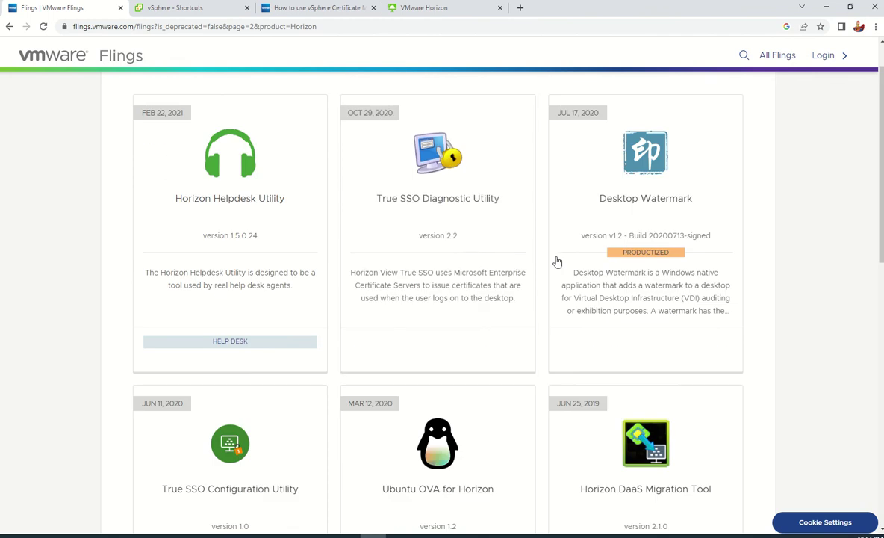
mouse_move(452, 5)
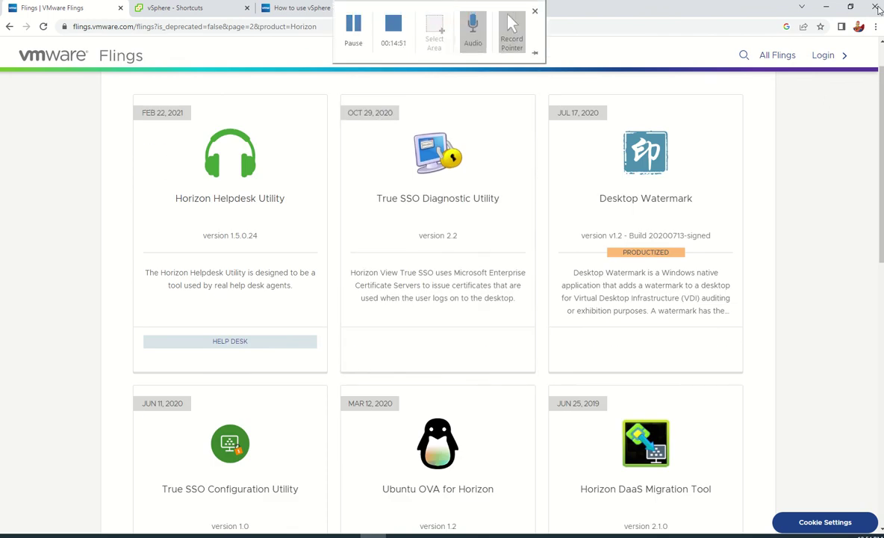
left_click(826, 7)
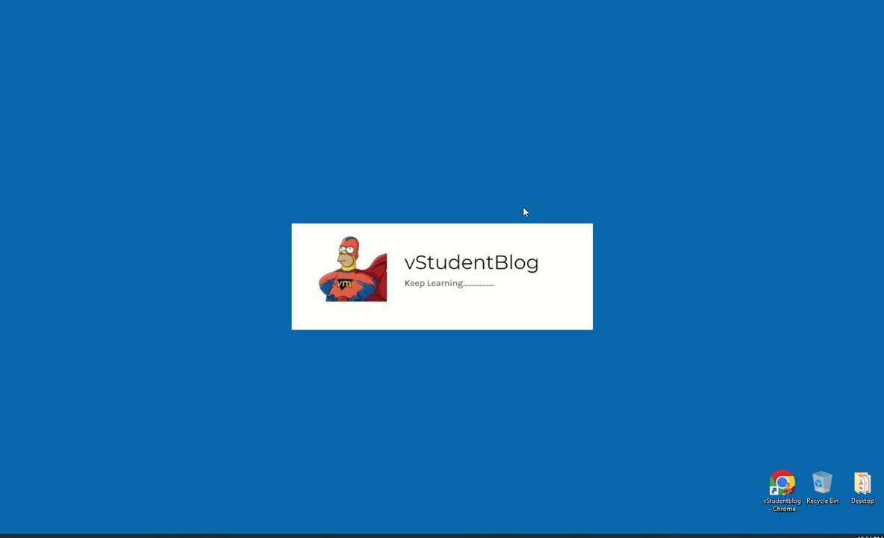
mouse_move(454, 4)
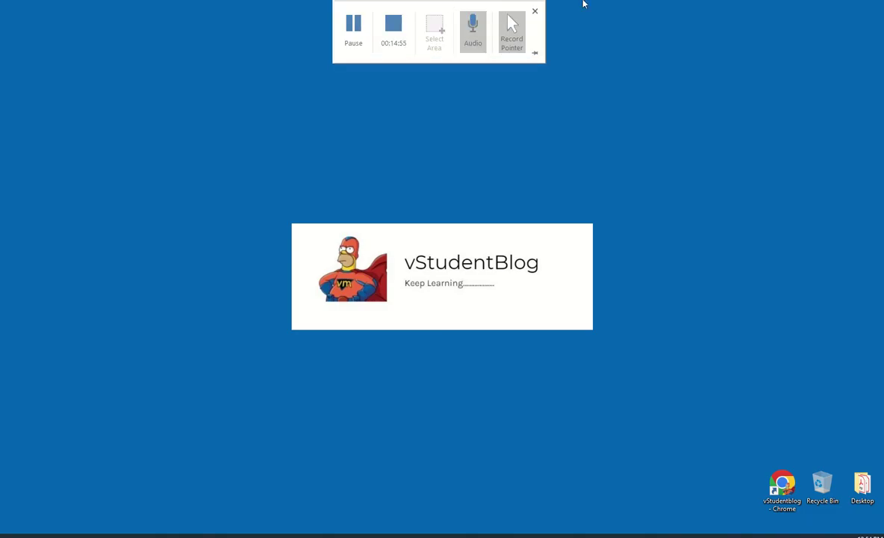